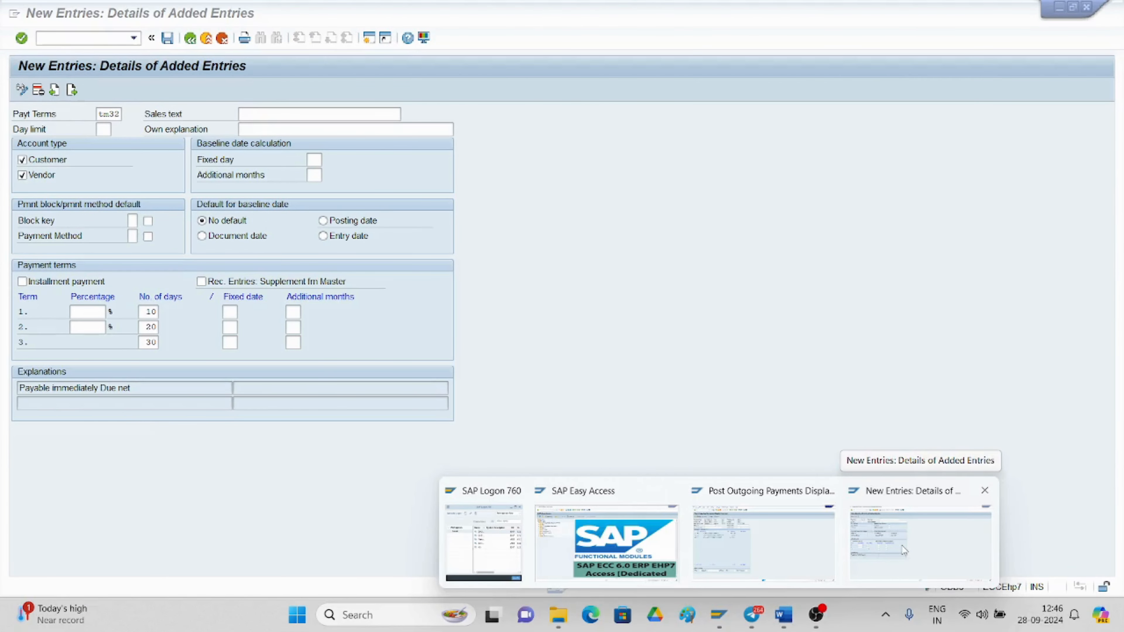
# Set the cash discounts of payment terms TM32 to 5 % for the 10-day term and 2 % for the 20-day term
pyautogui.click(903, 550)
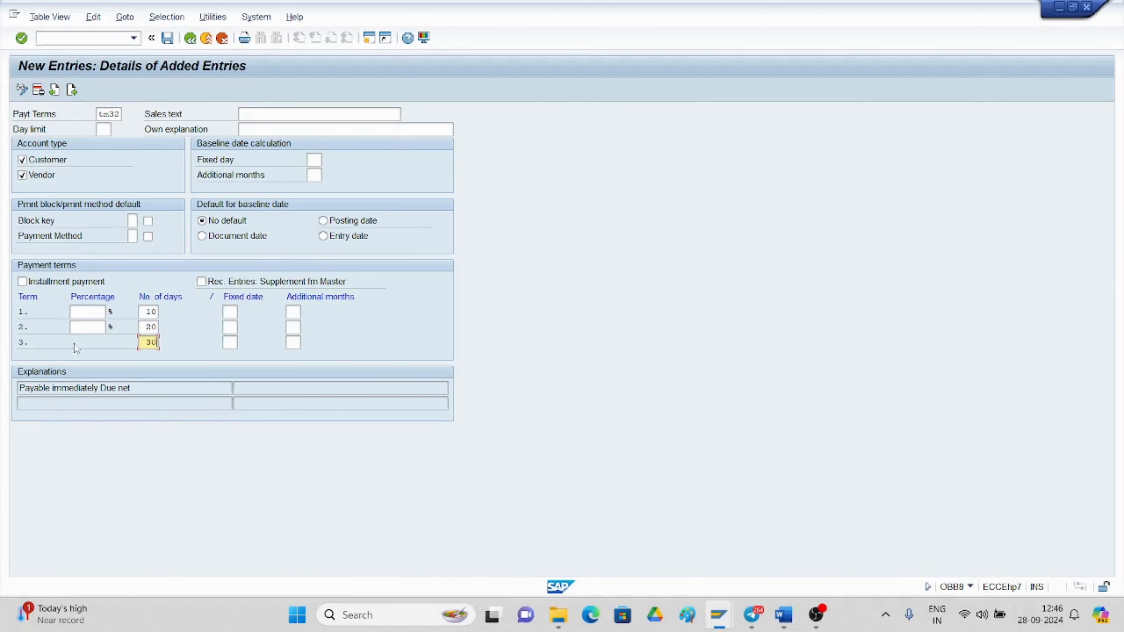
pyautogui.click(85, 313)
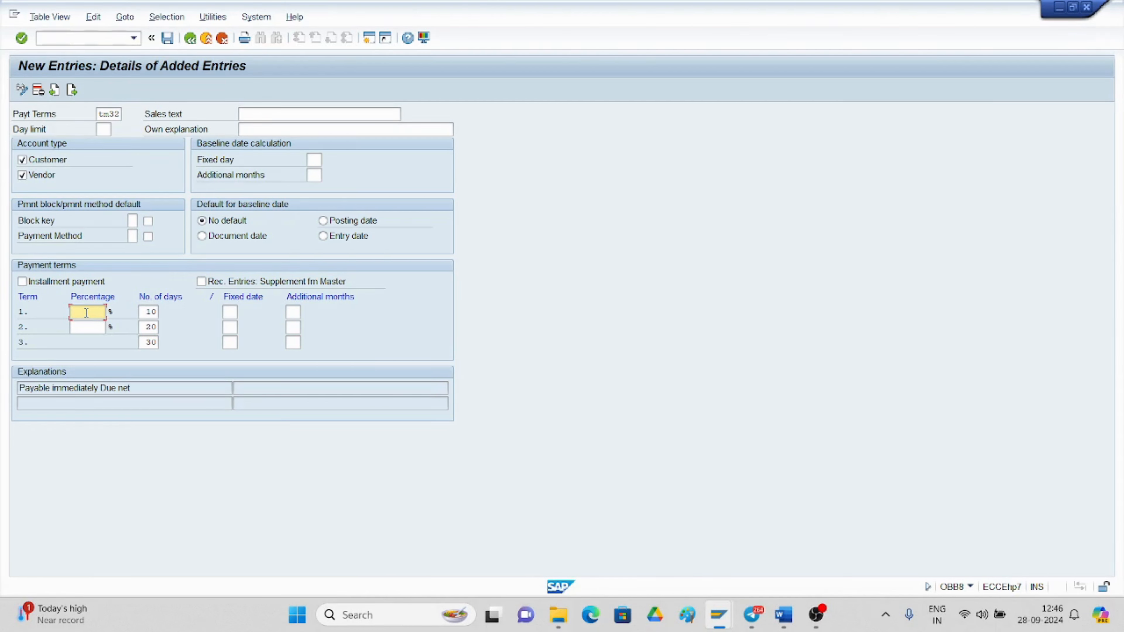
pyautogui.write('5')
pyautogui.click(97, 326)
pyautogui.write('2')
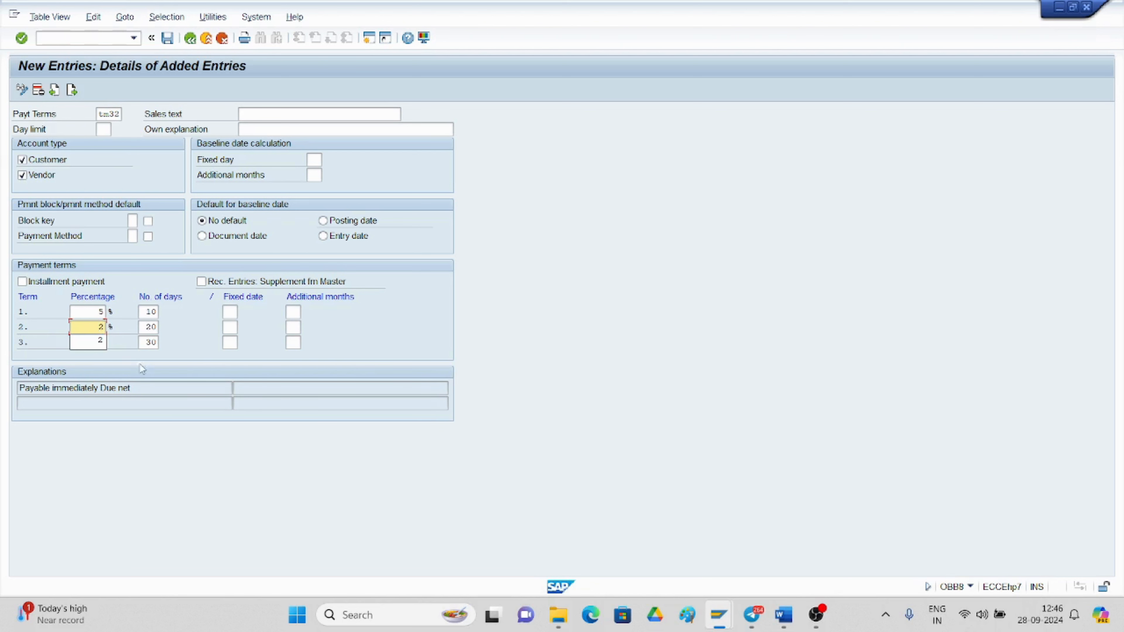
pyautogui.press('Return')
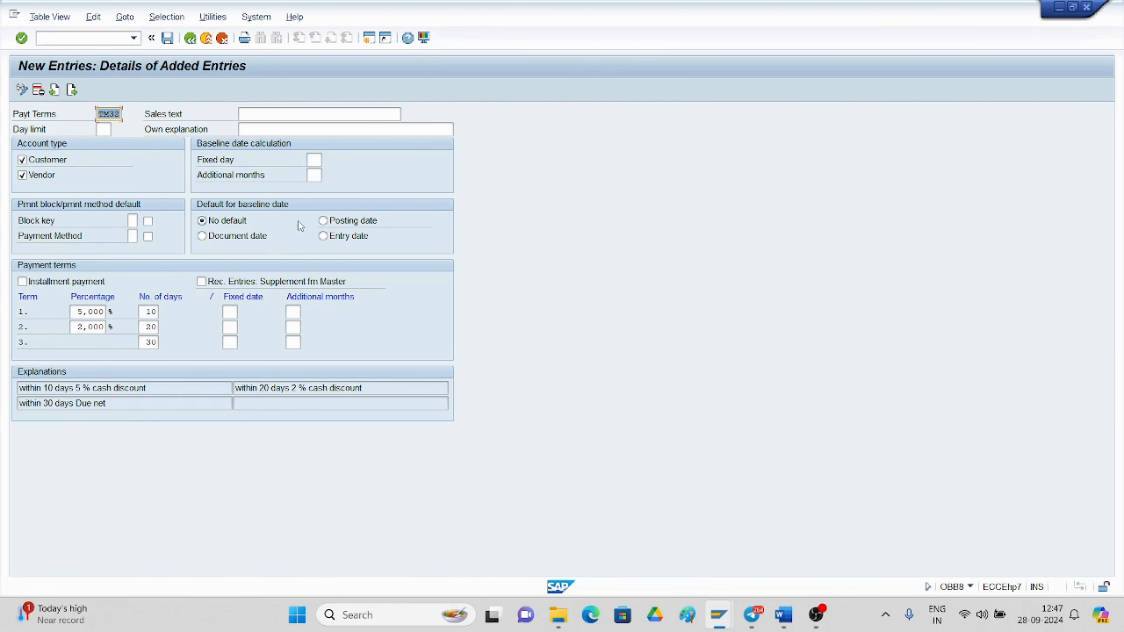
# Save payment terms TM32 under the TATA GROUP OF COMPANIES customizing request
pyautogui.click(167, 39)
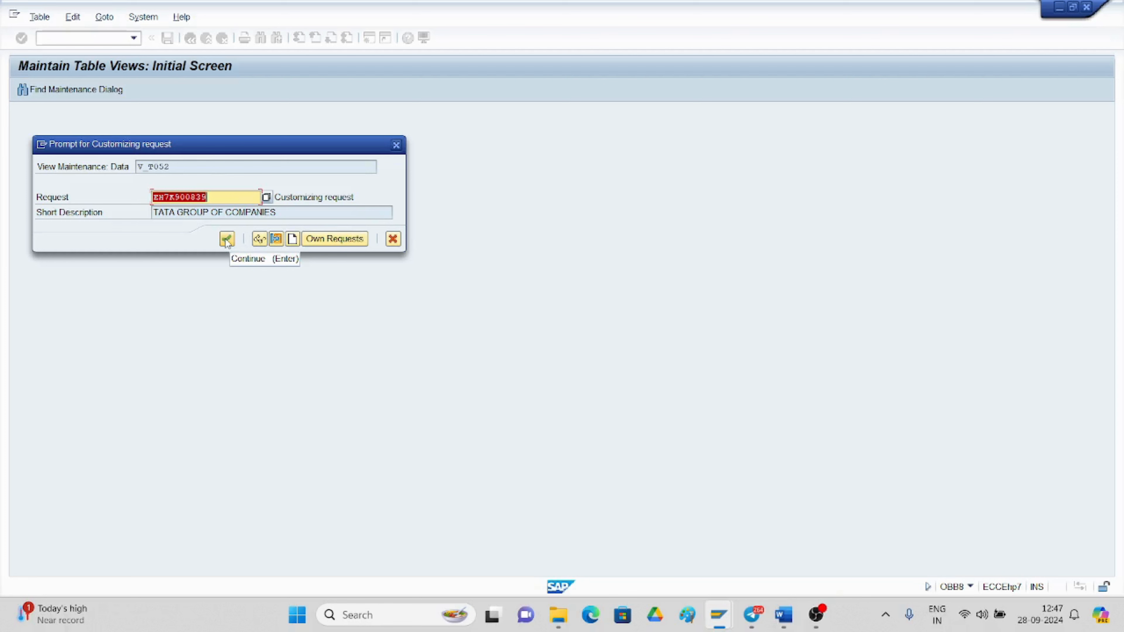
pyautogui.click(227, 240)
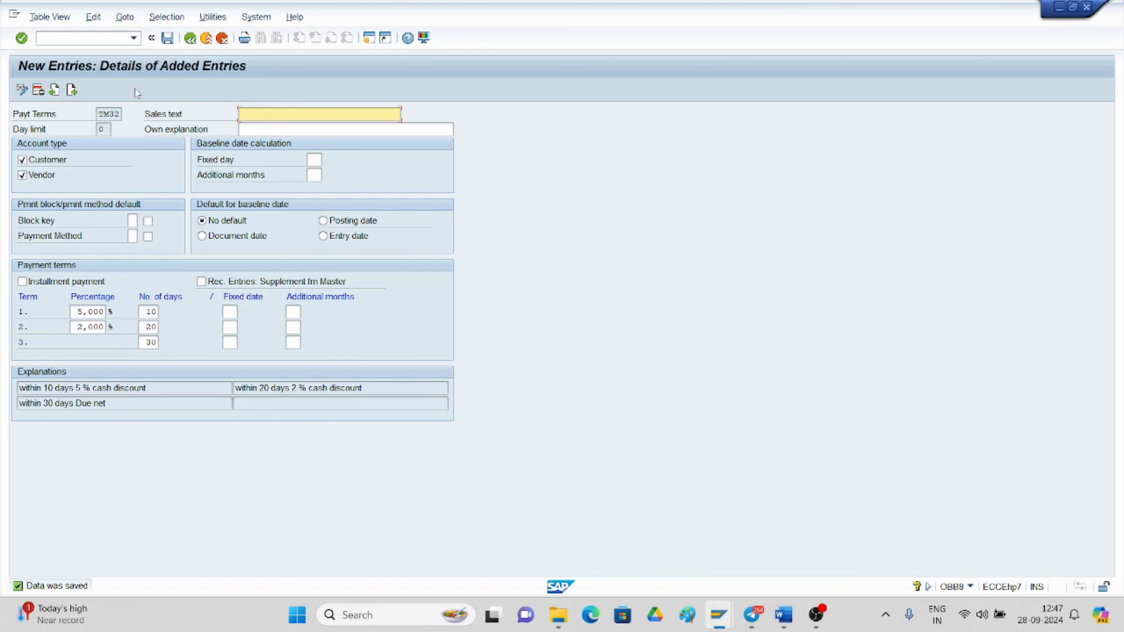
pyautogui.moveTo(714, 619)
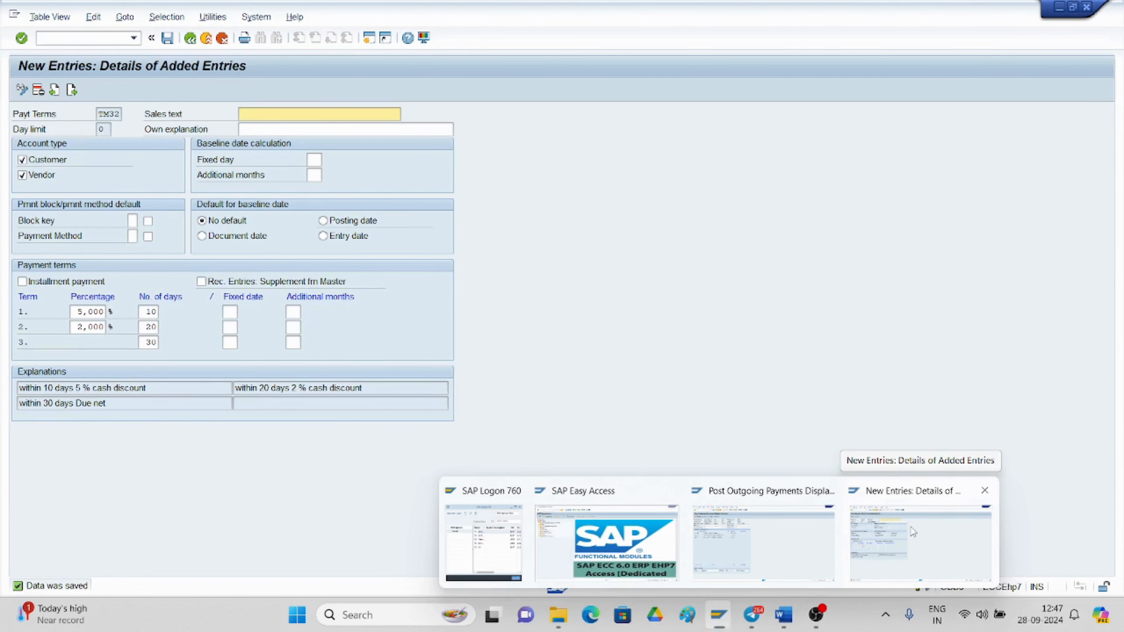
pyautogui.click(915, 520)
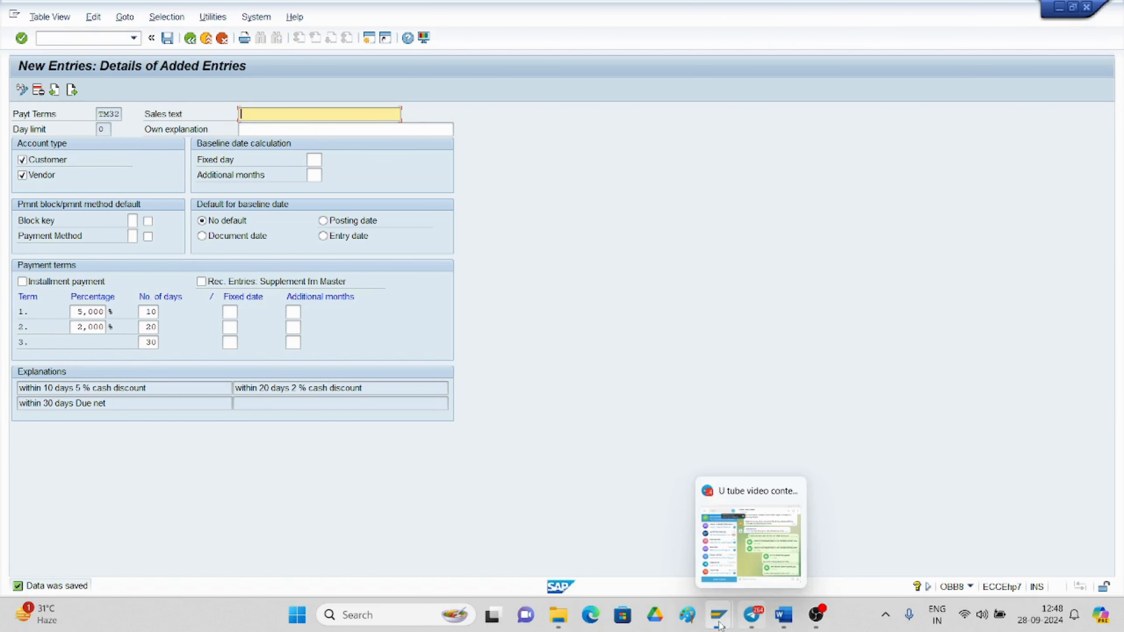
# Switch to the SAP Easy Access session and start transaction FS00 for central G/L account maintenance
pyautogui.moveTo(719, 624)
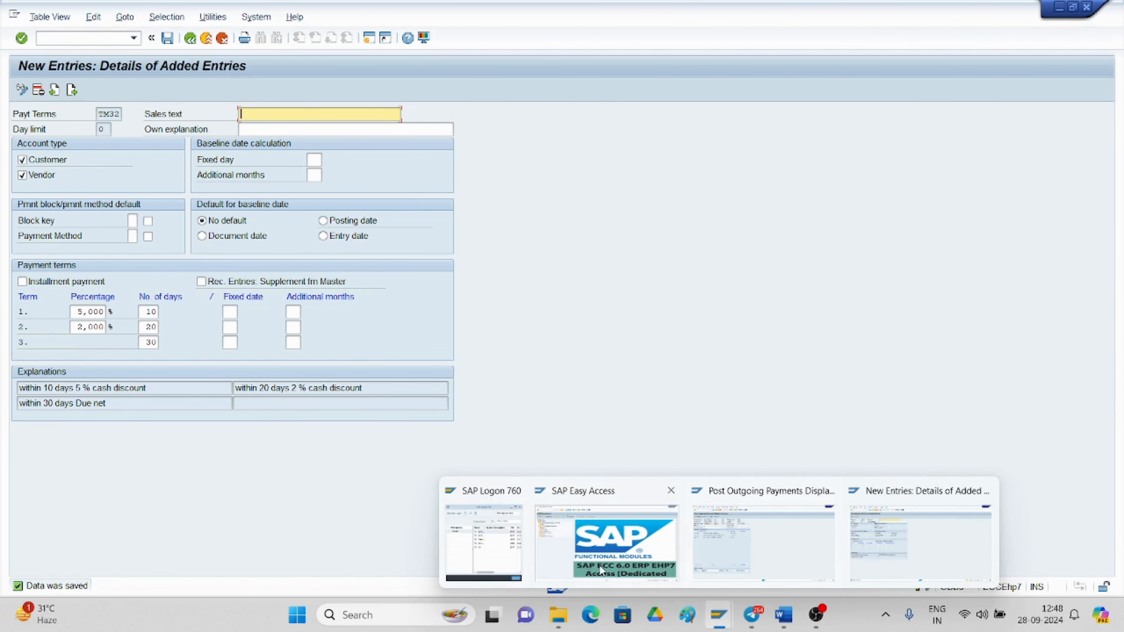
pyautogui.moveTo(601, 569)
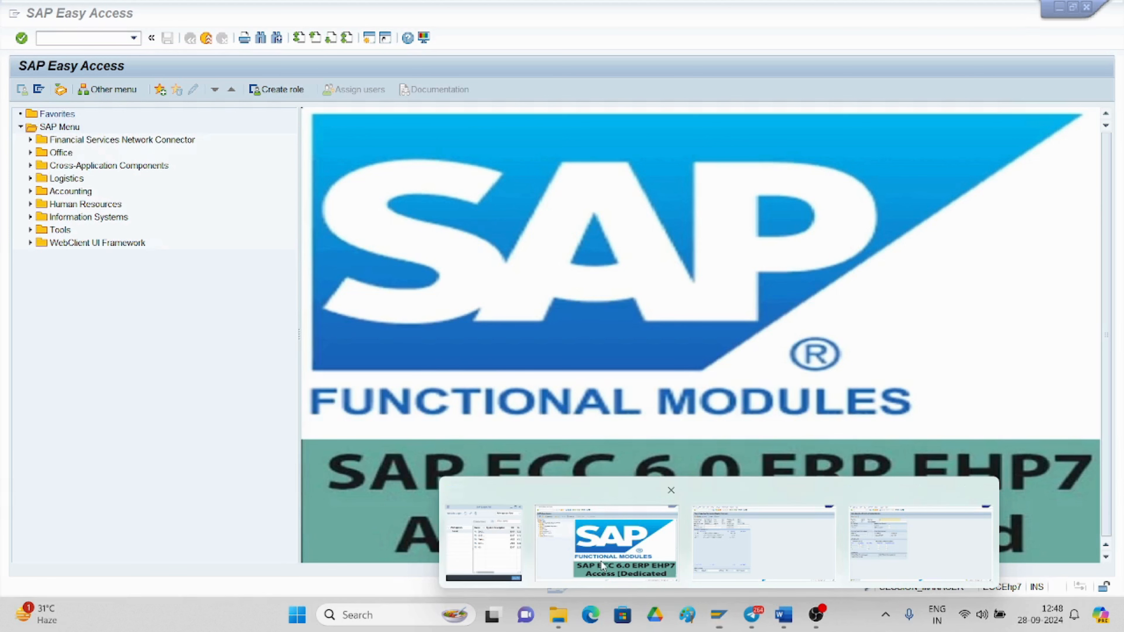
pyautogui.click(600, 562)
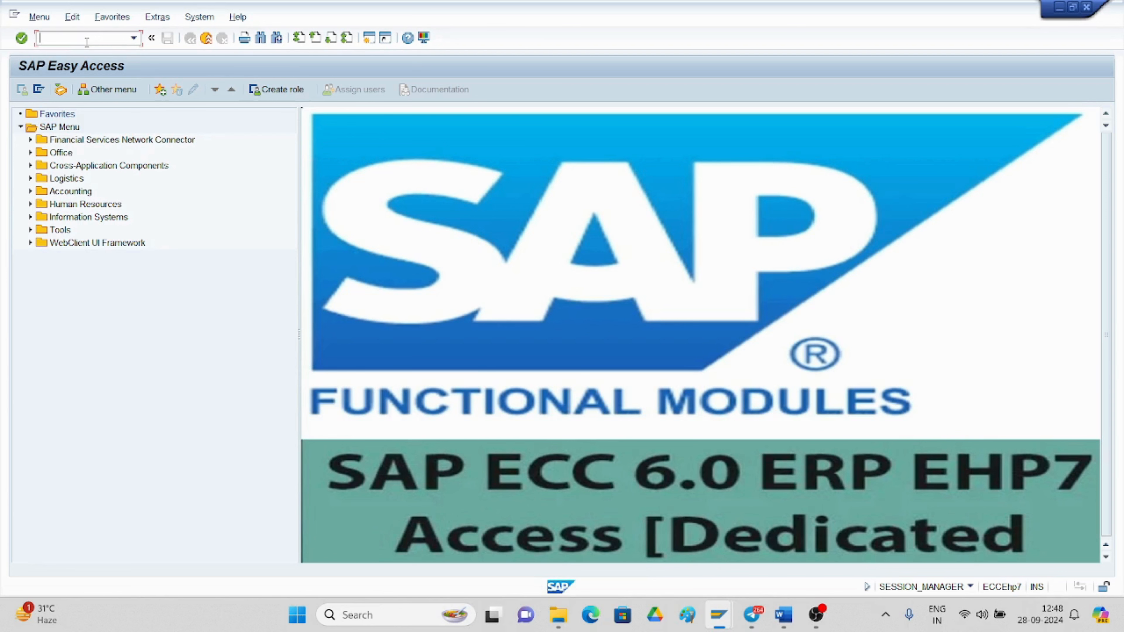
pyautogui.write('/nfs00')
pyautogui.press('Return')
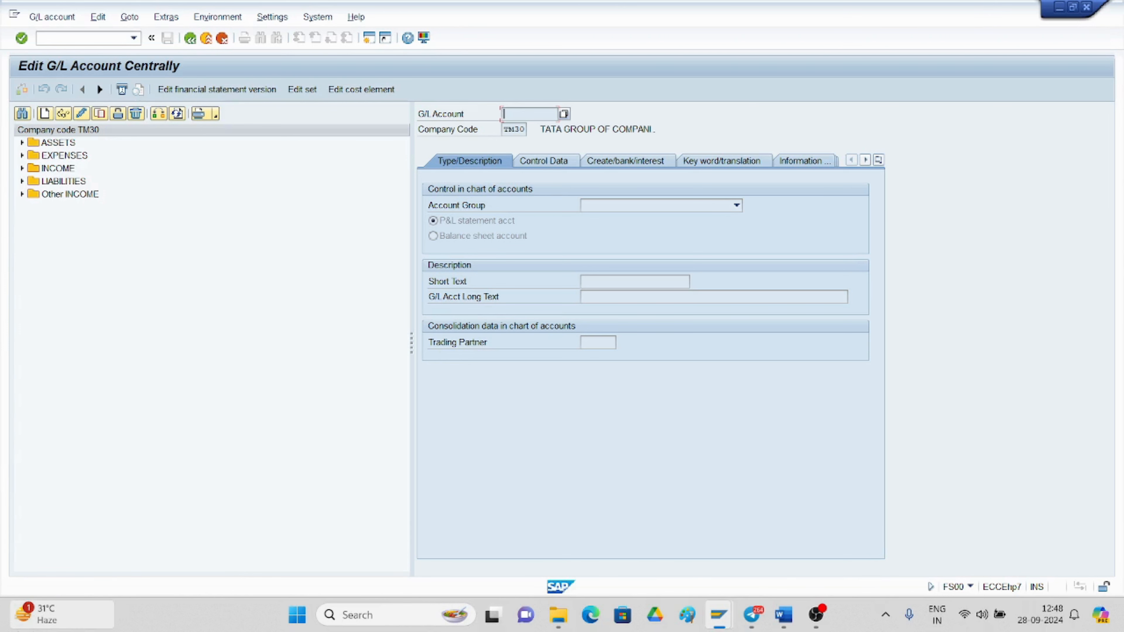
# Open income account 4000 DISCOUNT RECEIVED A/C in change mode and review its control data and document creation settings
pyautogui.moveTo(19, 628)
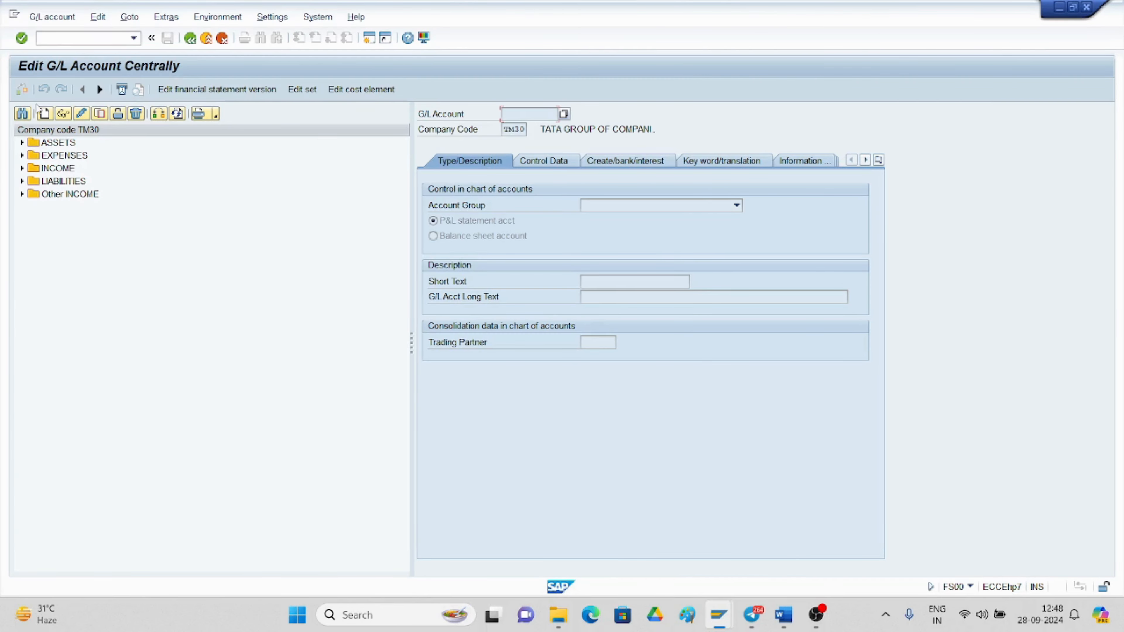
pyautogui.click(23, 169)
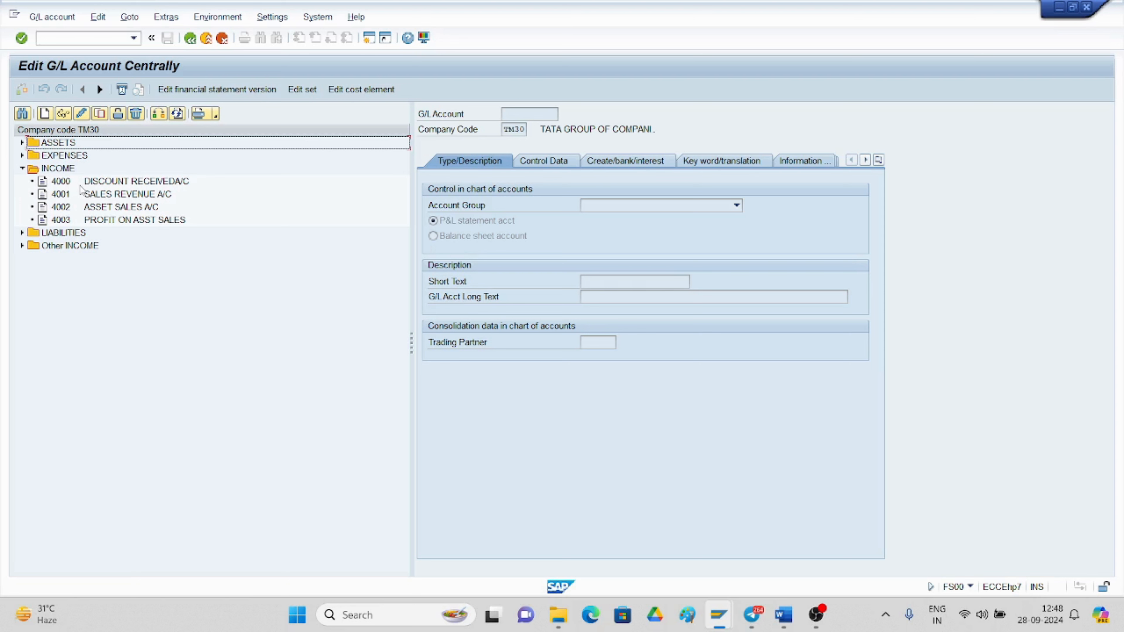
pyautogui.click(105, 183)
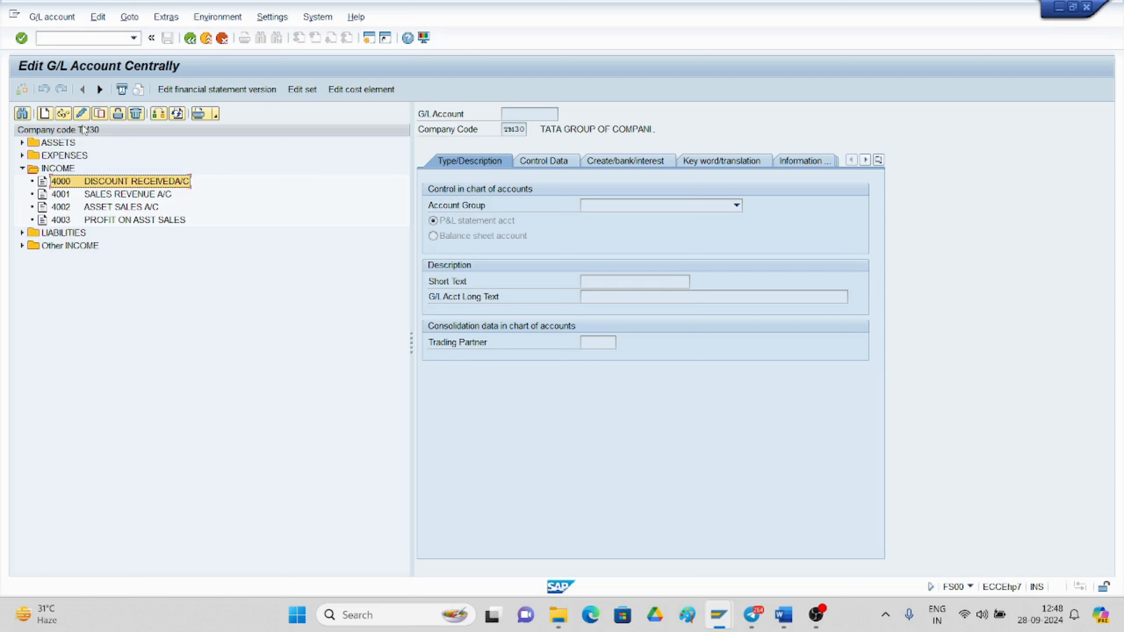
pyautogui.click(81, 114)
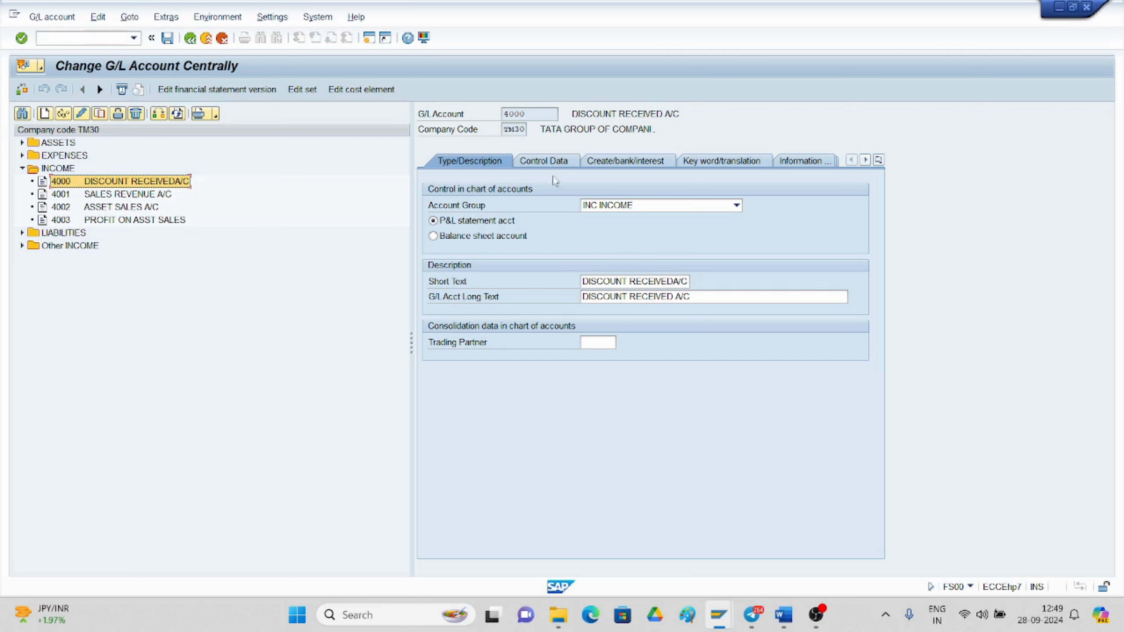
pyautogui.click(547, 160)
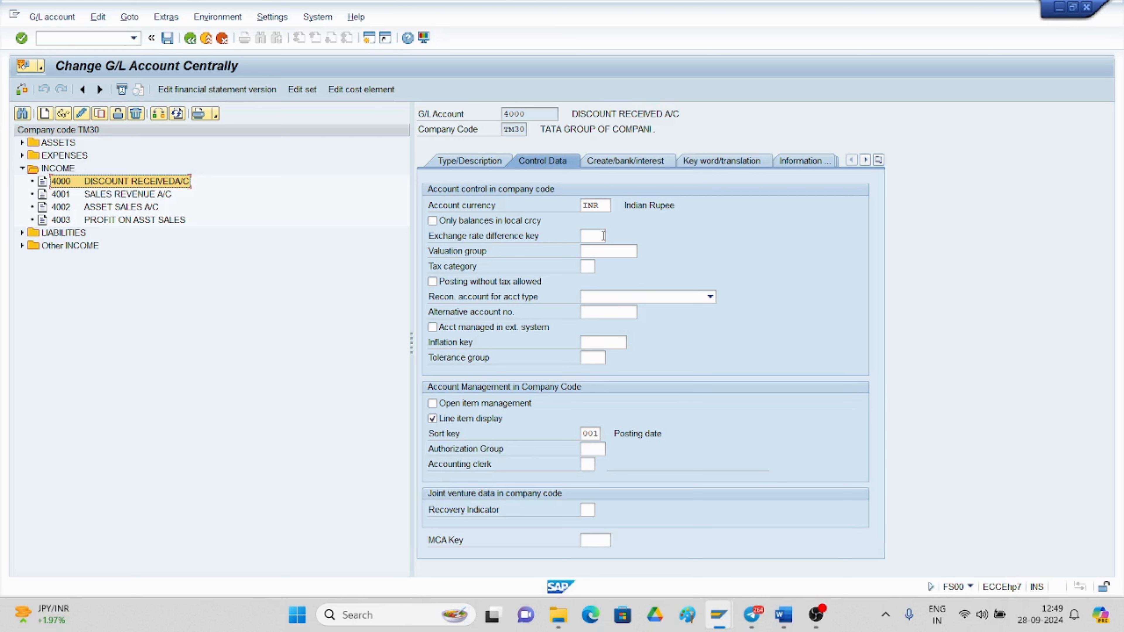
pyautogui.click(620, 162)
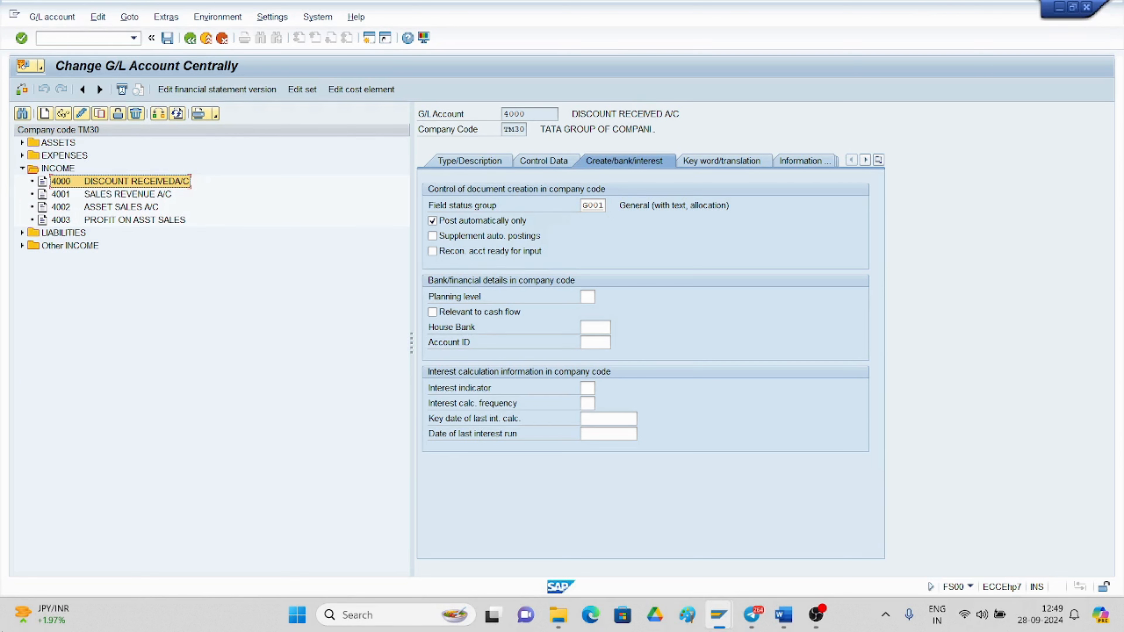
# Start transaction OBXU for the cash discount received accounts, using chart of accounts TM30
pyautogui.click(59, 39)
pyautogui.write('/nobx')
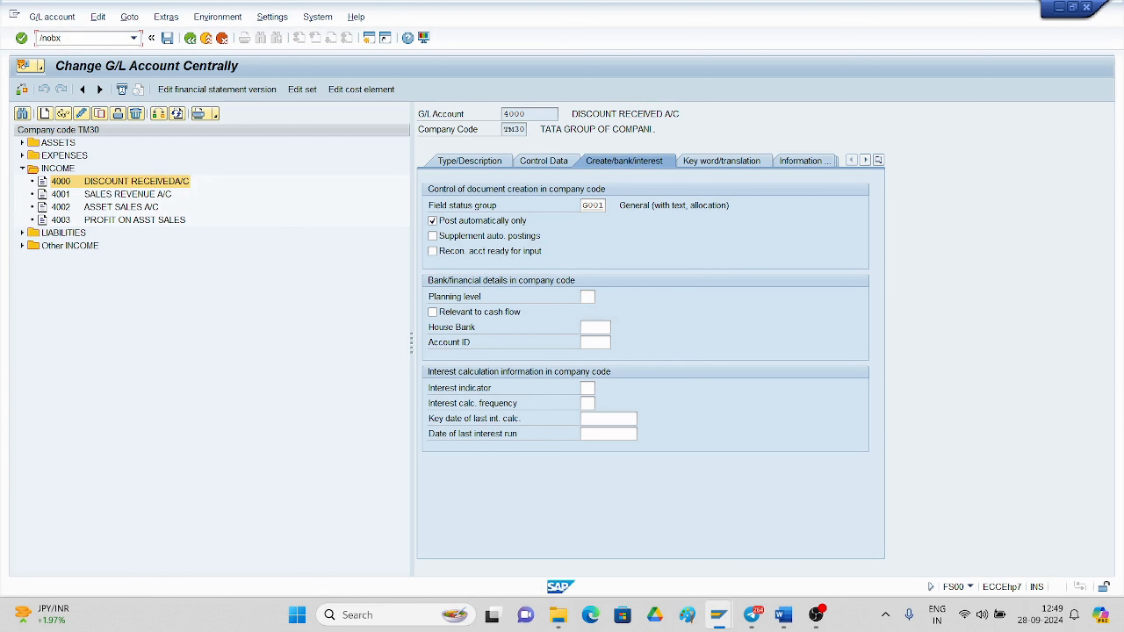
pyautogui.write('u')
pyautogui.press('Return')
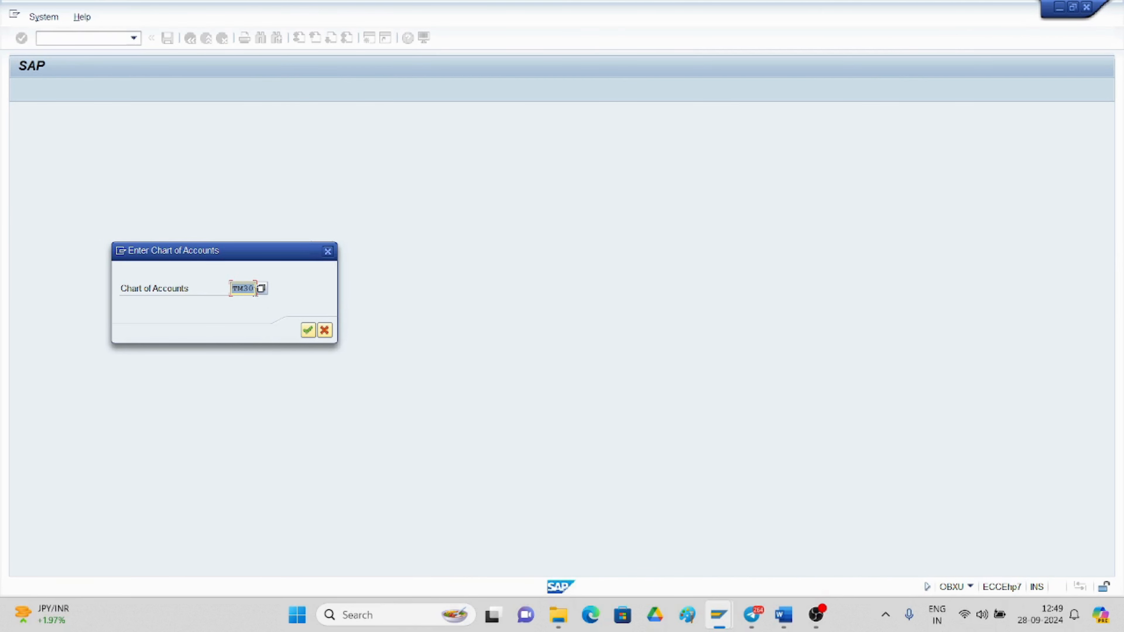
pyautogui.click(308, 330)
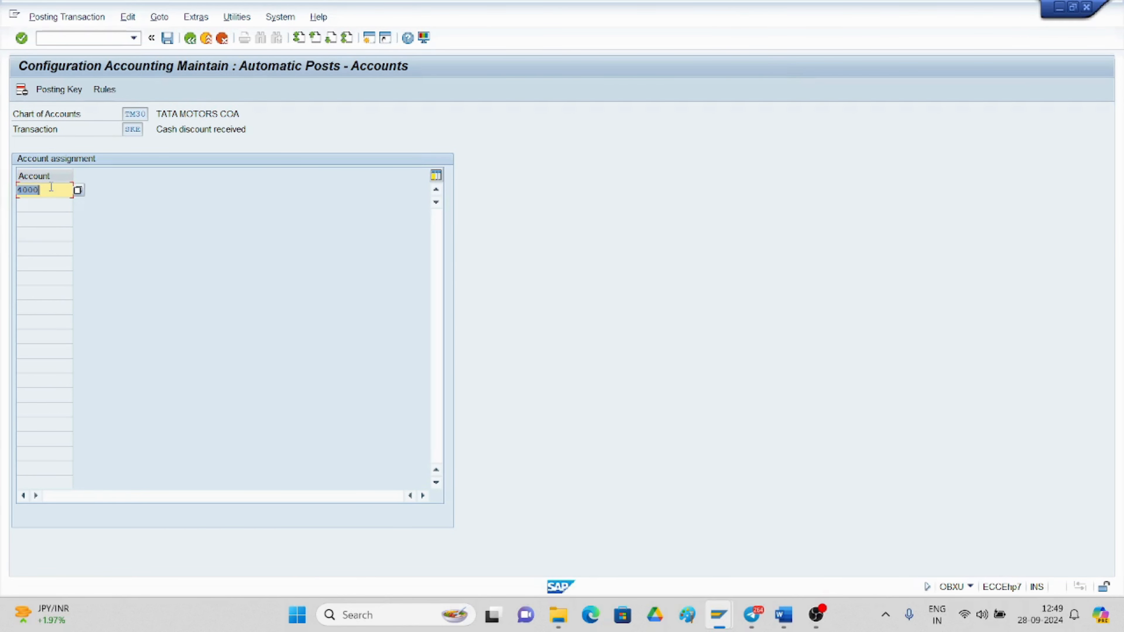
# Check the debit and credit posting keys for cash discount received, and return to the account assignment
pyautogui.click(52, 90)
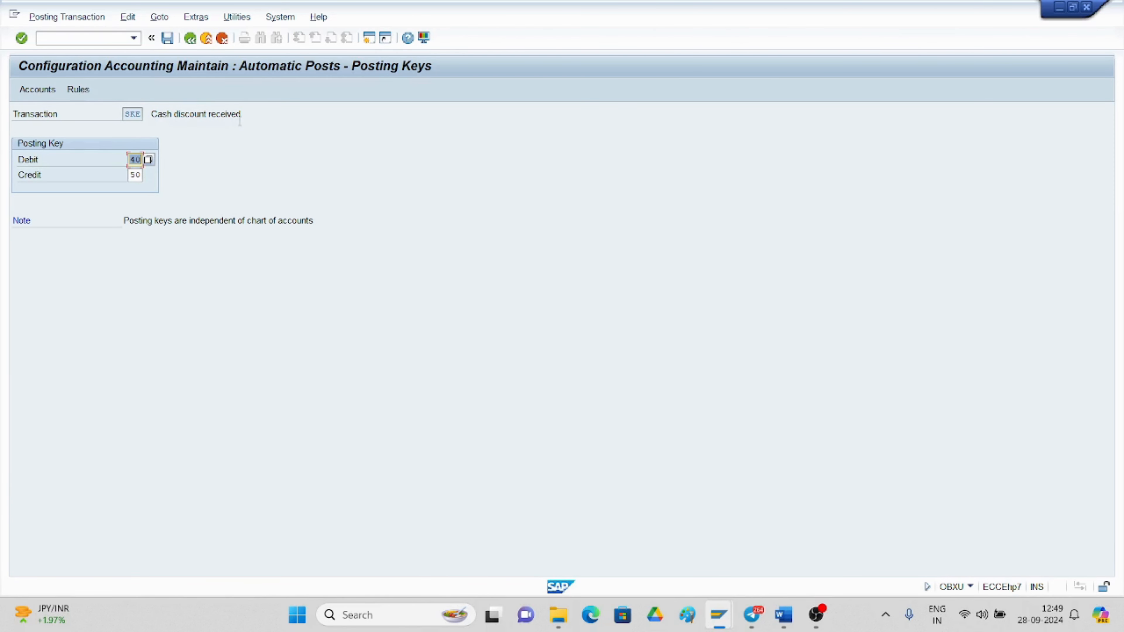
pyautogui.click(75, 91)
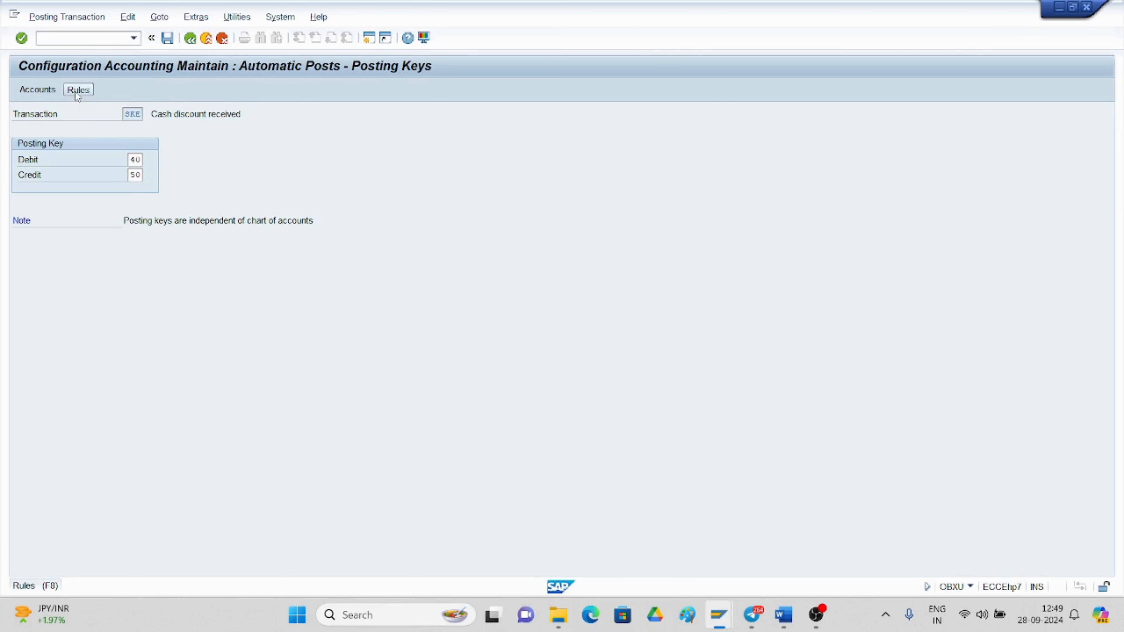
pyautogui.click(32, 90)
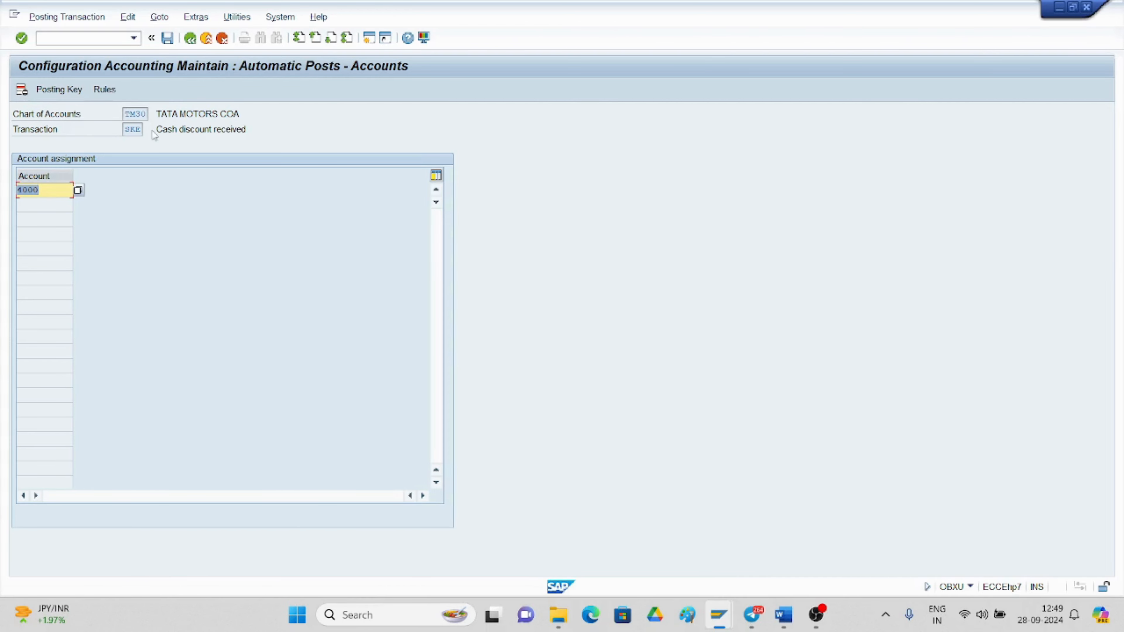
# Assign G/L account 4000 DISCOUNT RECEIVED A/C to the cash discount received transaction, save, and leave the configuration
pyautogui.click(79, 192)
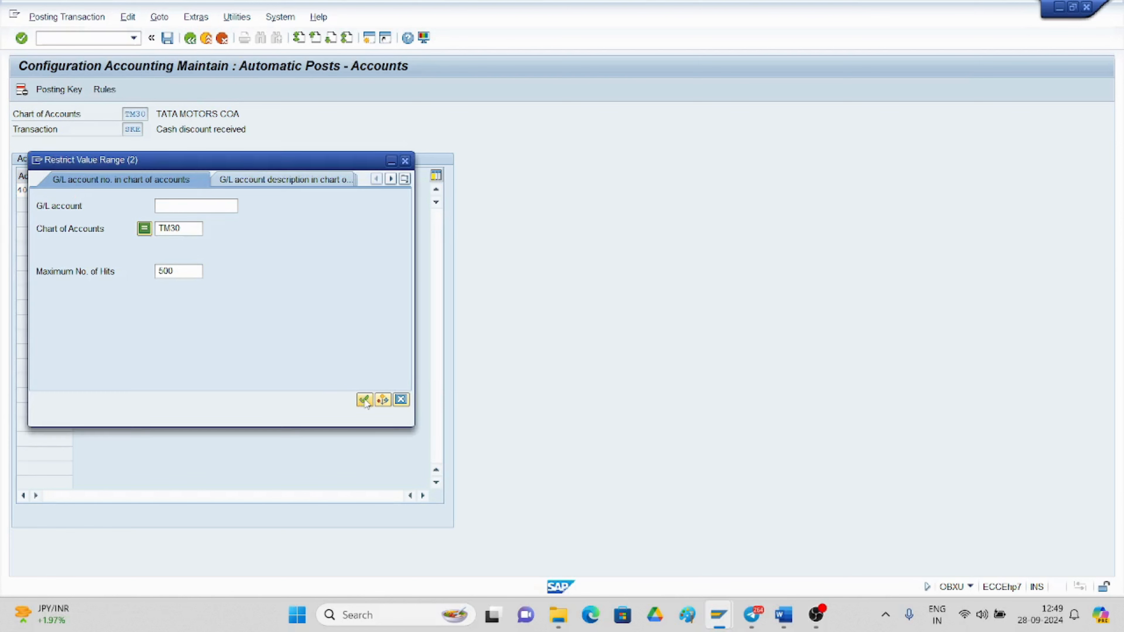
pyautogui.click(363, 399)
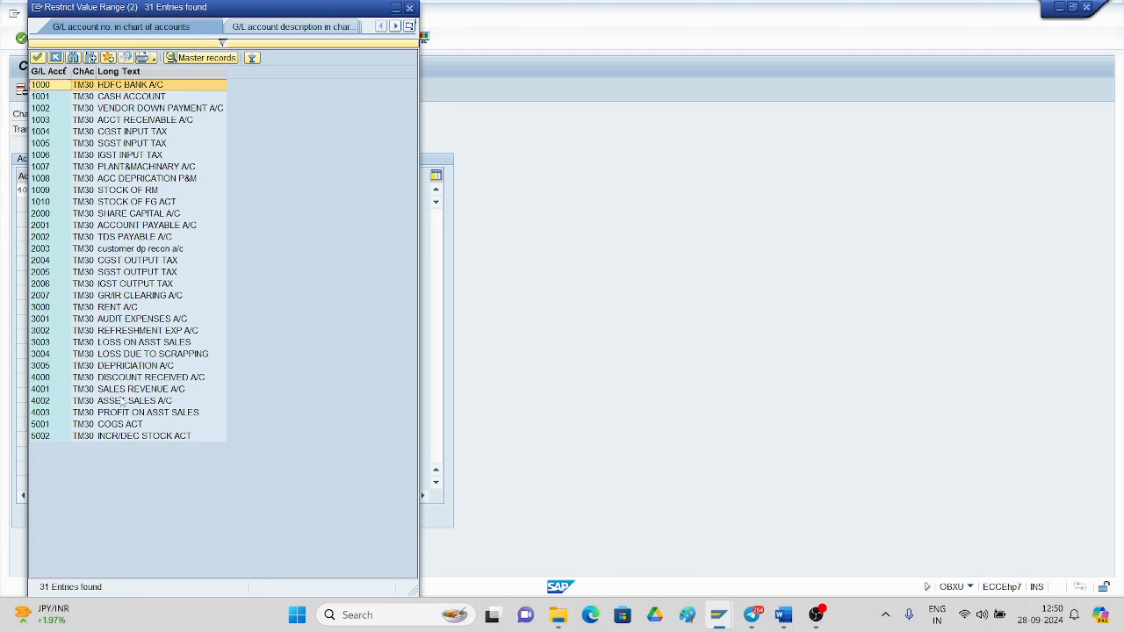
pyautogui.doubleClick(136, 380)
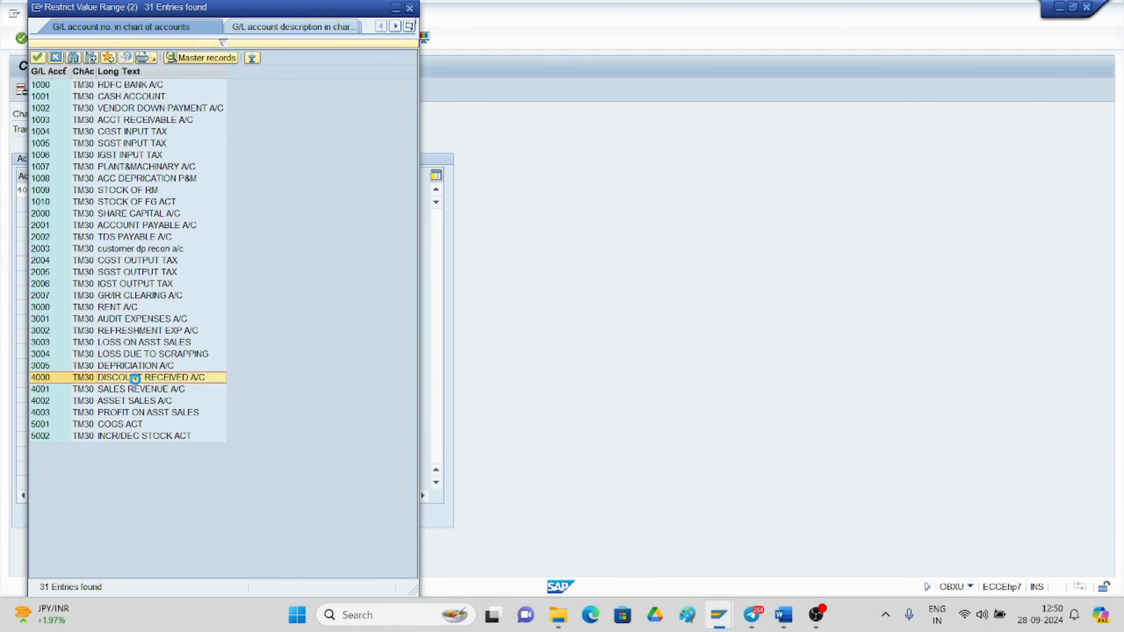
pyautogui.click(167, 38)
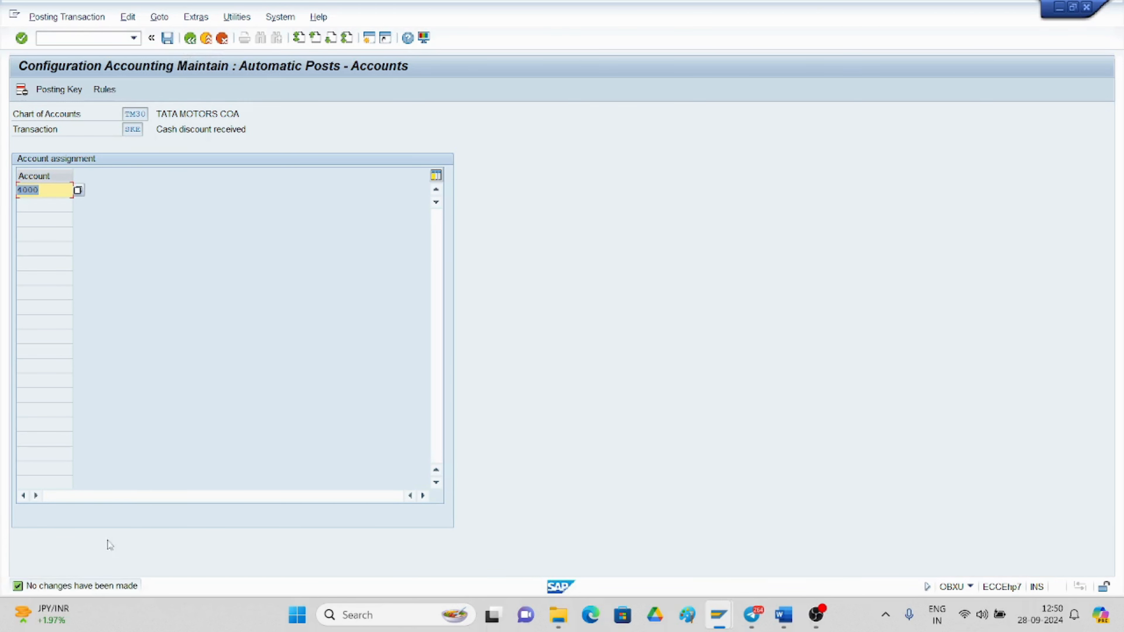
pyautogui.click(190, 39)
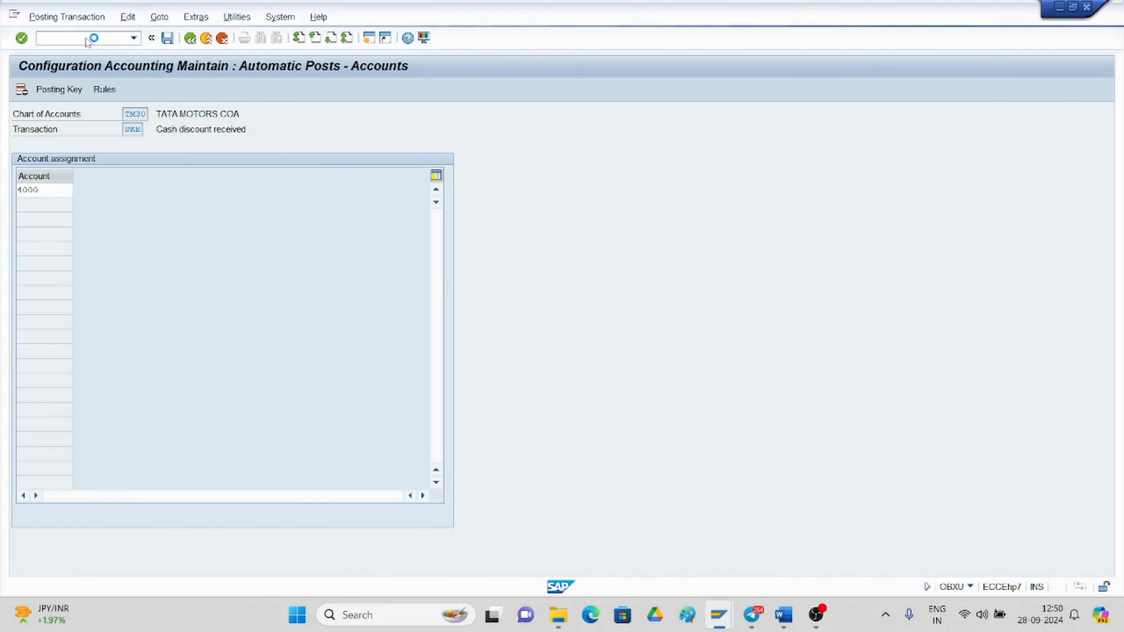
# Start transaction FB60 from the SAP Easy Access session to enter a vendor invoice
pyautogui.moveTo(760, 585)
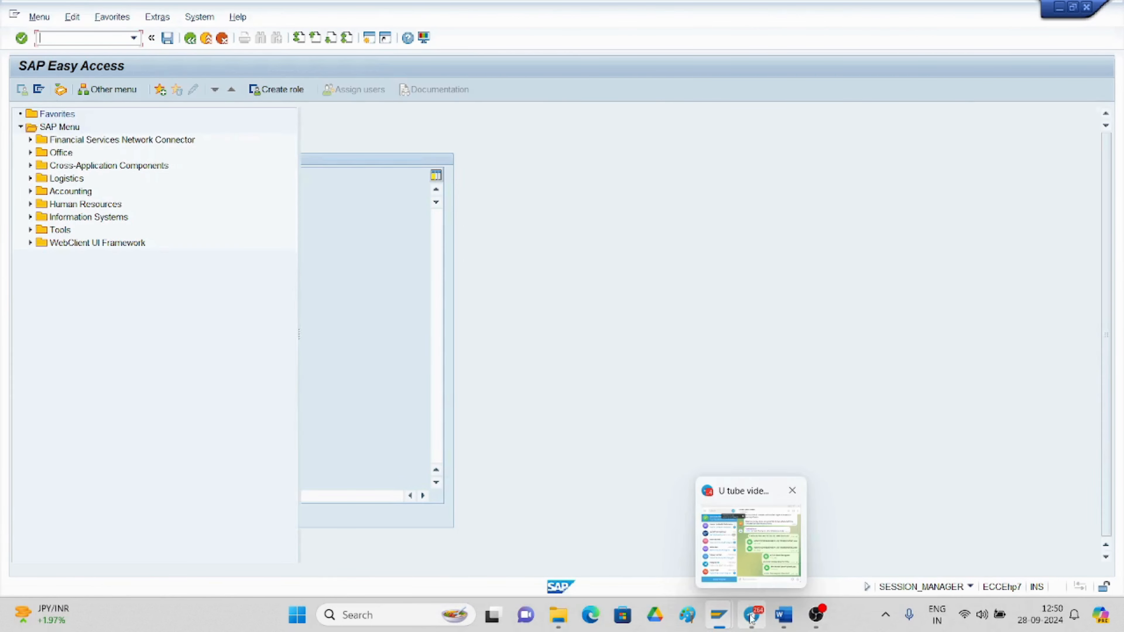
pyautogui.moveTo(720, 616)
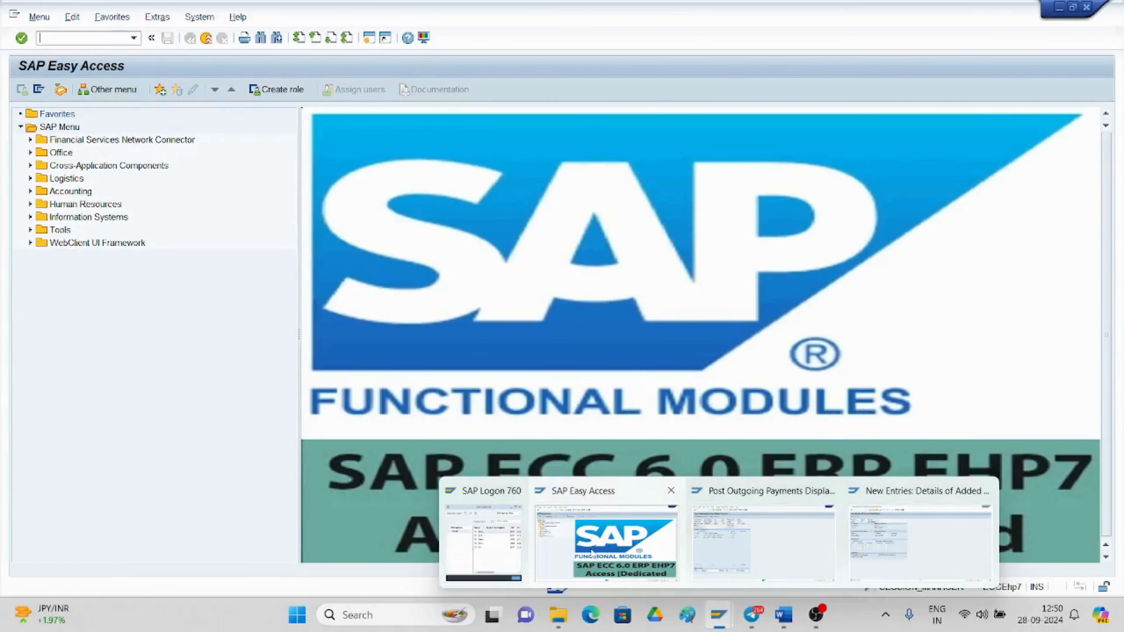
pyautogui.click(606, 542)
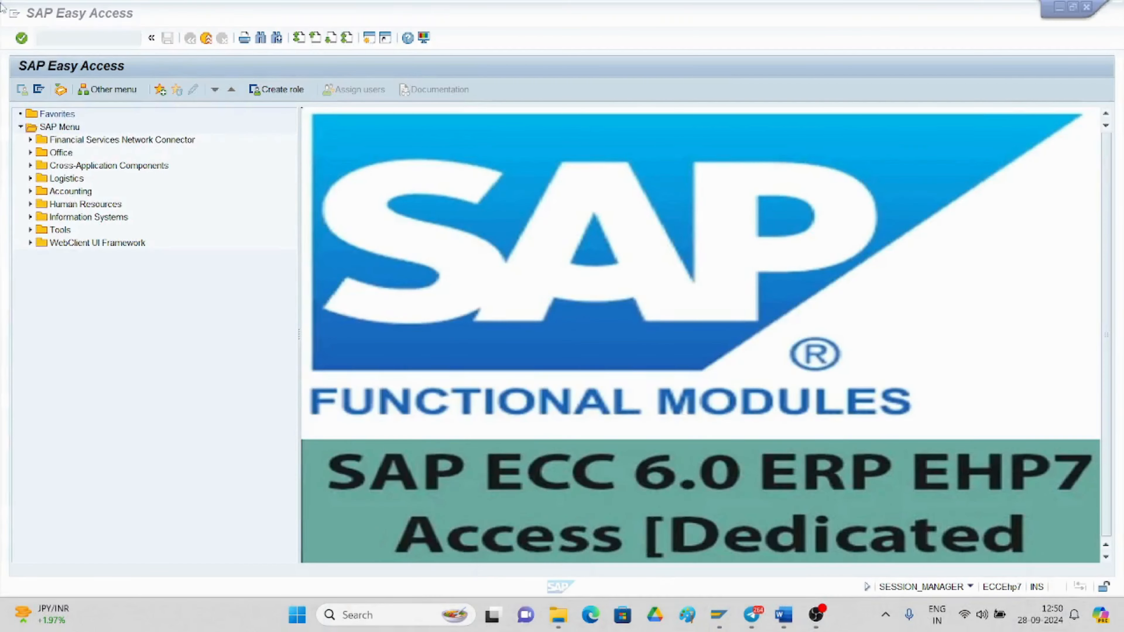
pyautogui.write('/')
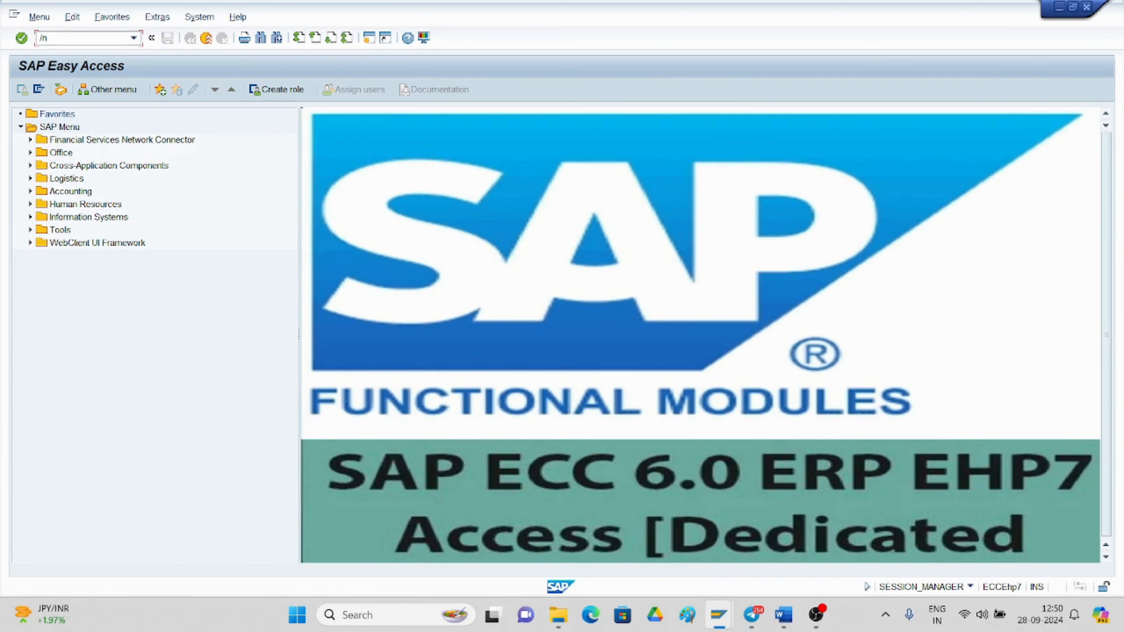
pyautogui.write('nfb60')
pyautogui.press('Return')
pyautogui.moveTo(559, 615)
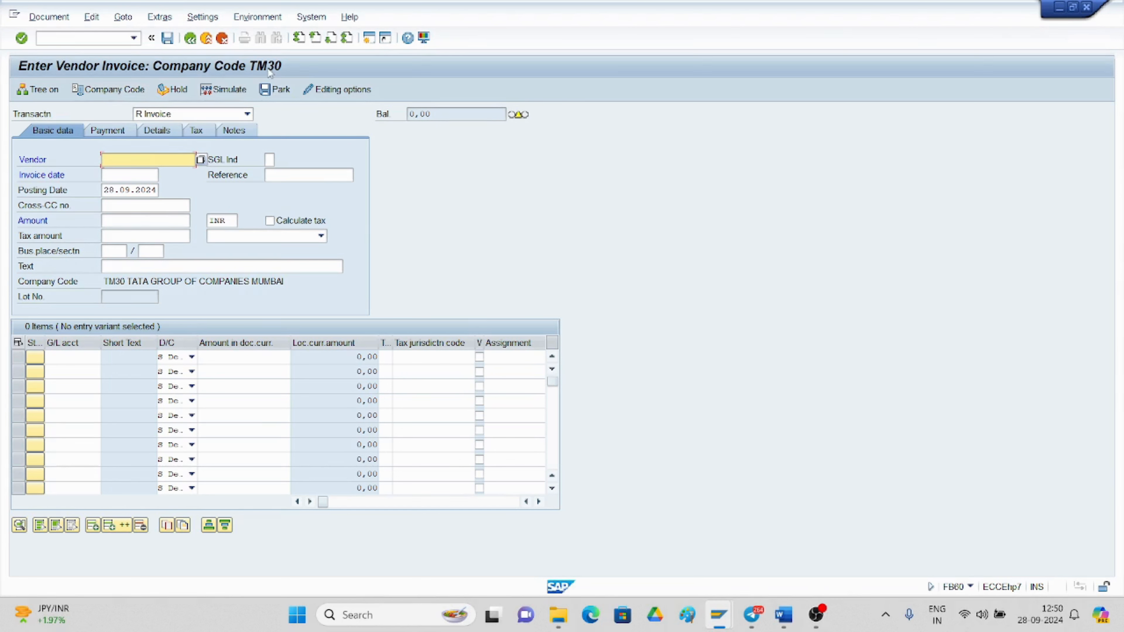
# Choose vendor RELIANCE LIMITED for the invoice and set both the invoice date and posting date to 18.09.2024
pyautogui.click(201, 159)
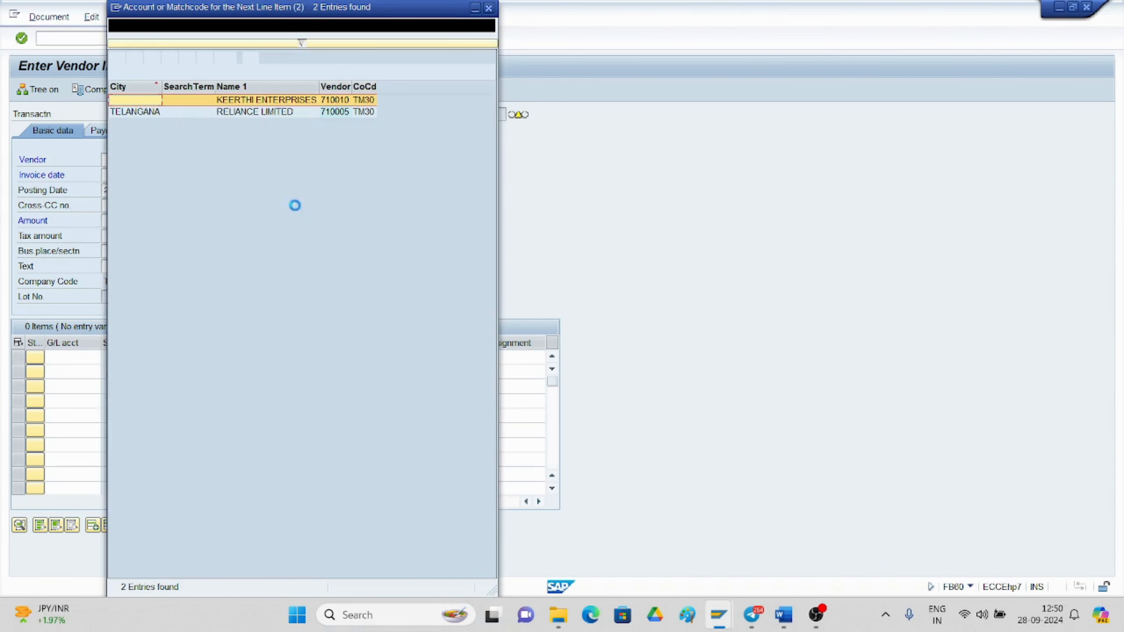
pyautogui.doubleClick(253, 112)
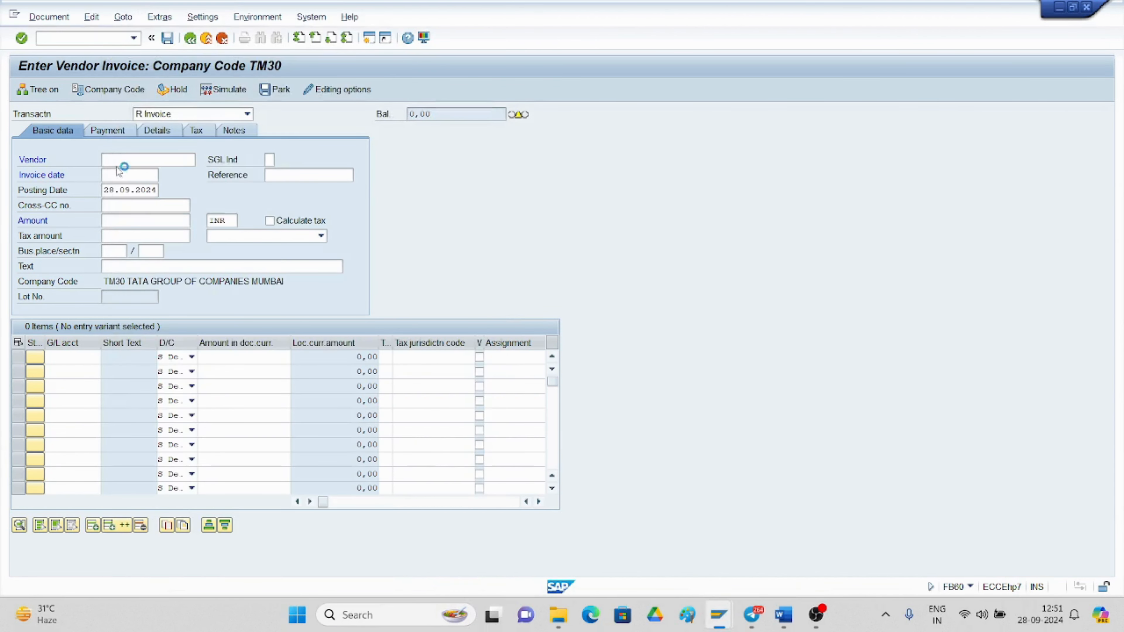
pyautogui.click(121, 175)
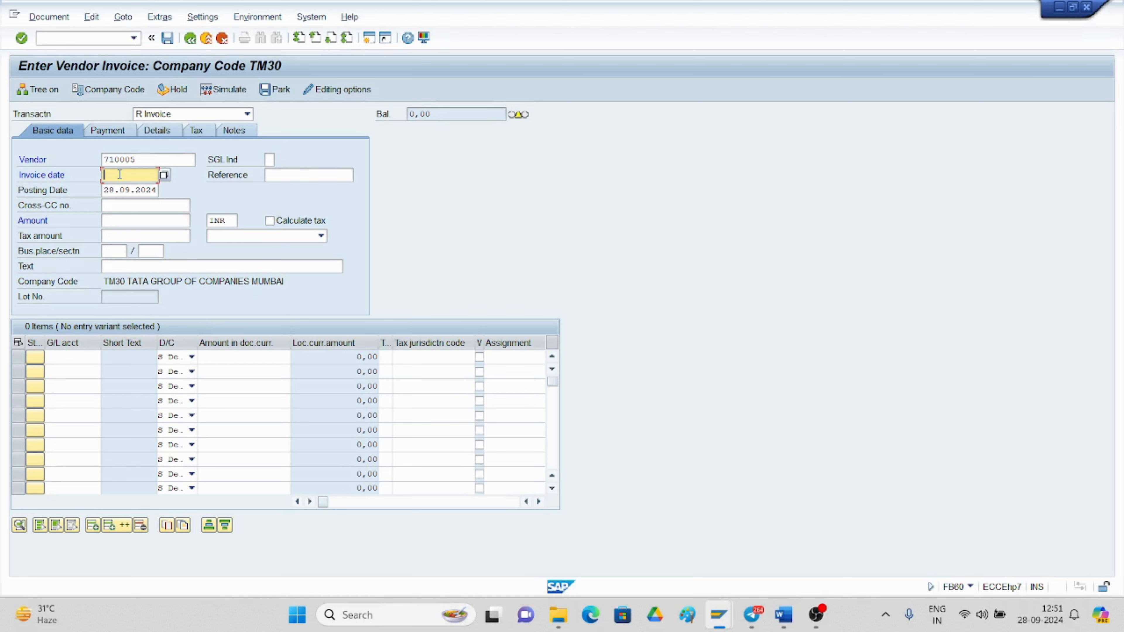
pyautogui.write('10.0')
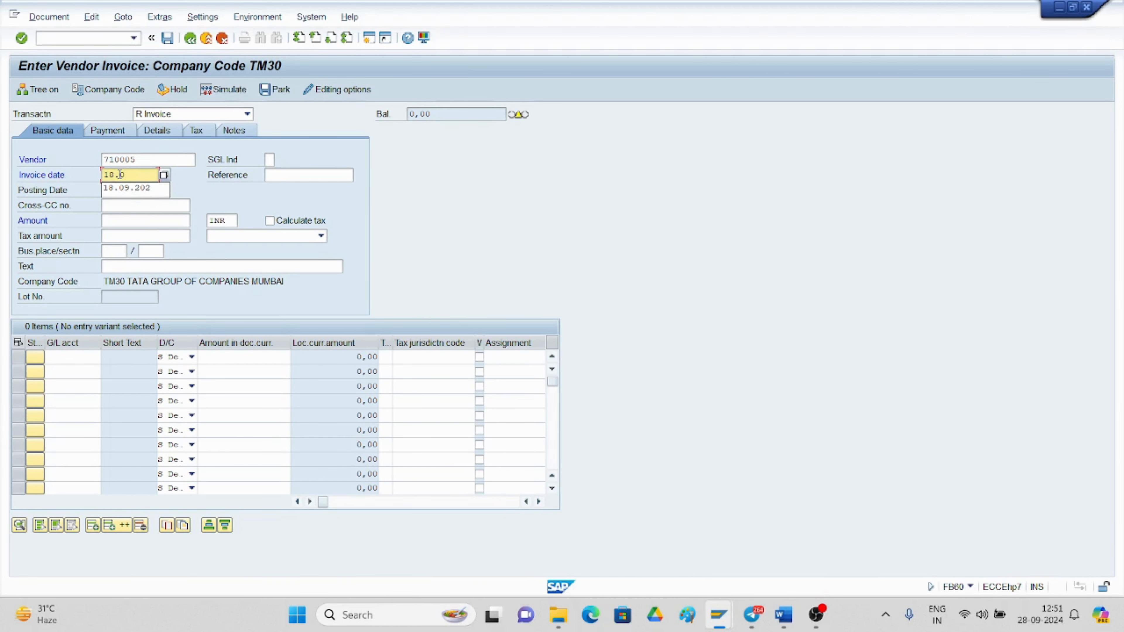
pyautogui.write('9.2024')
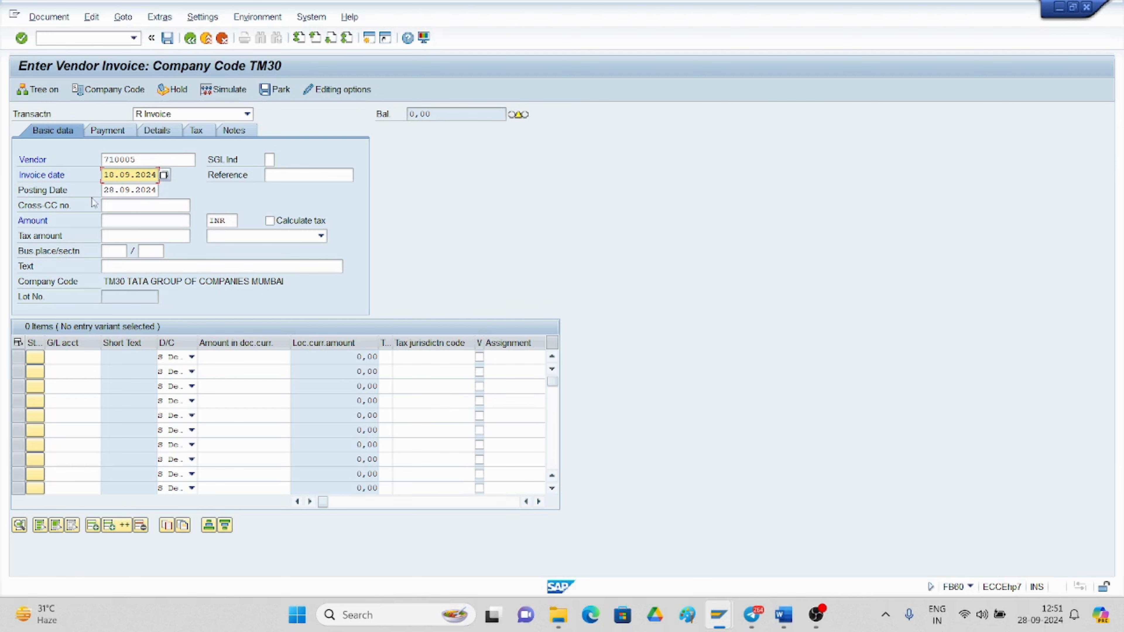
pyautogui.moveTo(105, 190); pyautogui.dragTo(151, 207)
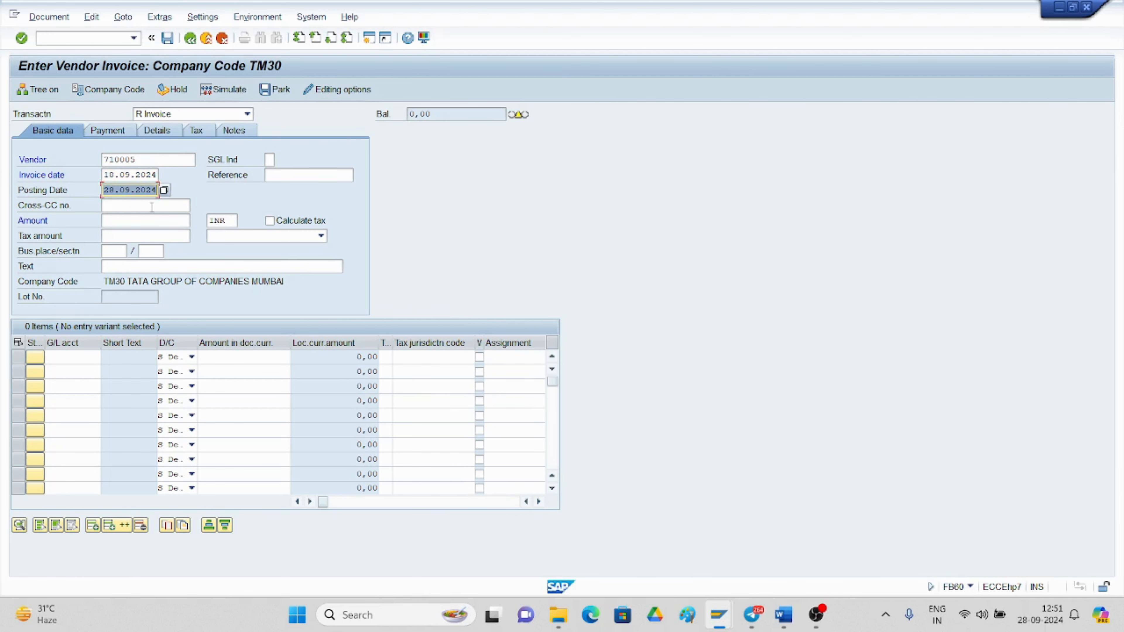
pyautogui.write('18.09.2')
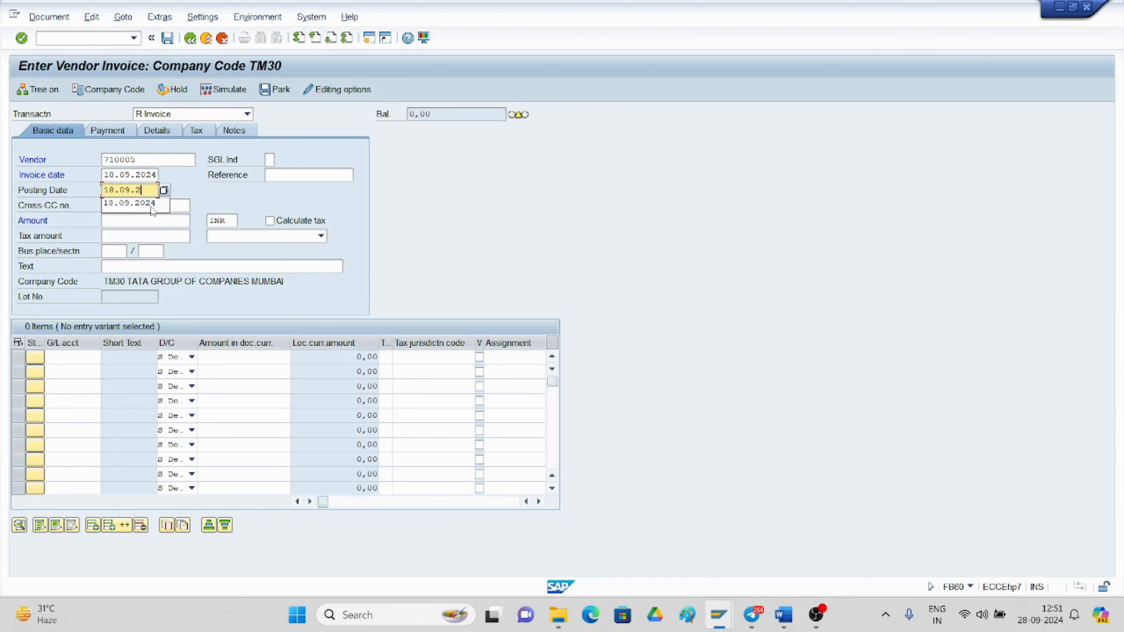
pyautogui.click(152, 204)
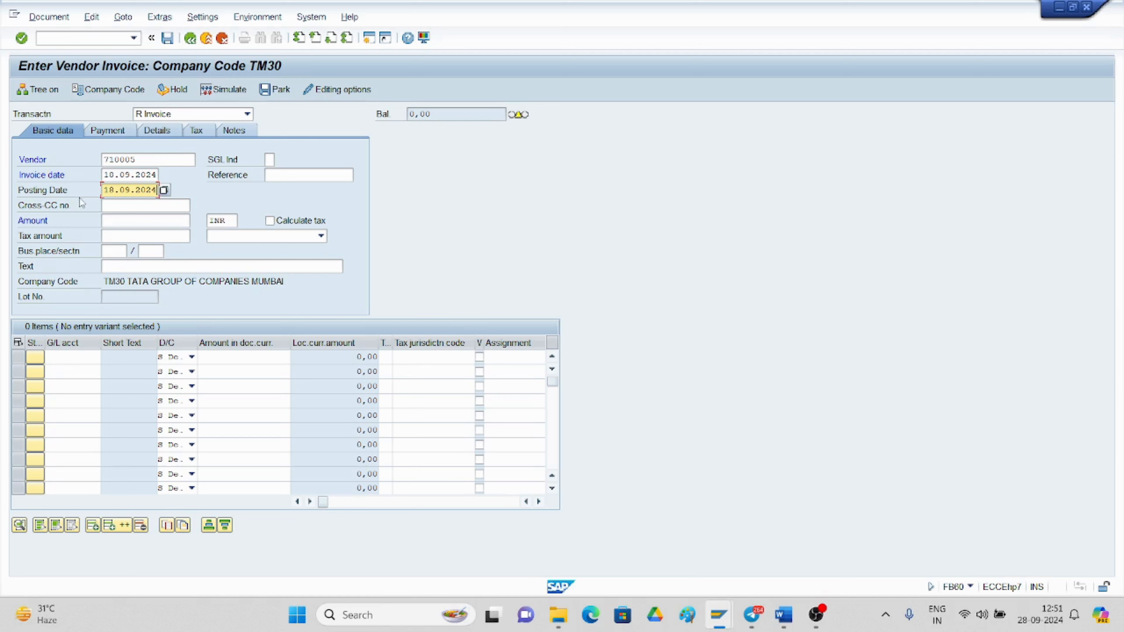
# Set the invoice amount to 1000 INR and enter the header text BEING INVOICE BOOKED
pyautogui.click(115, 220)
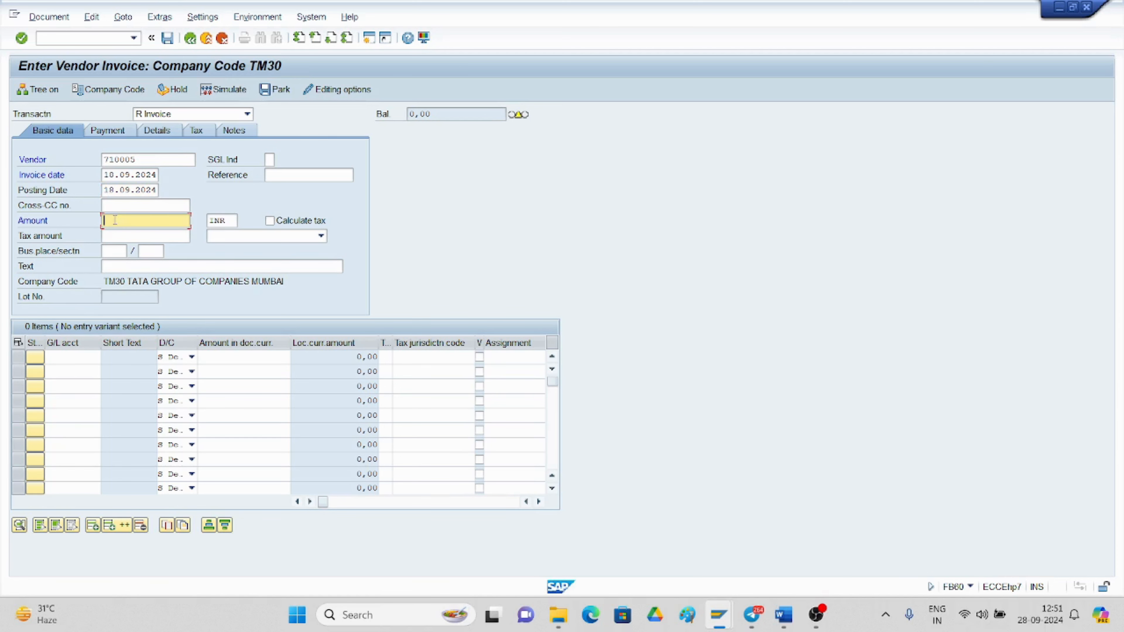
pyautogui.write('1000')
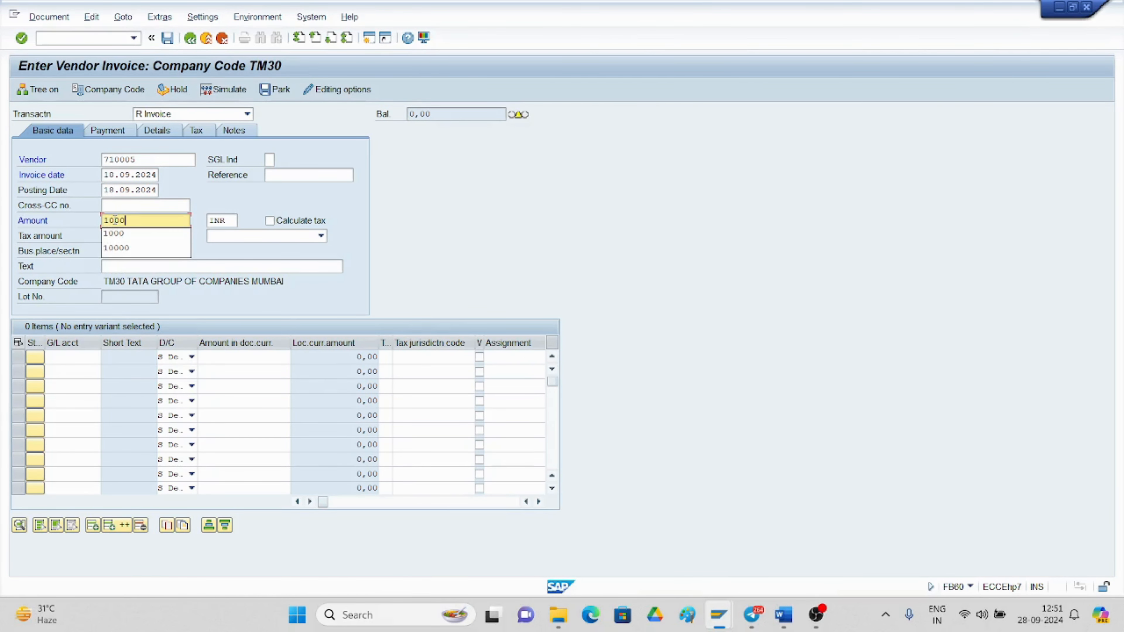
pyautogui.click(116, 232)
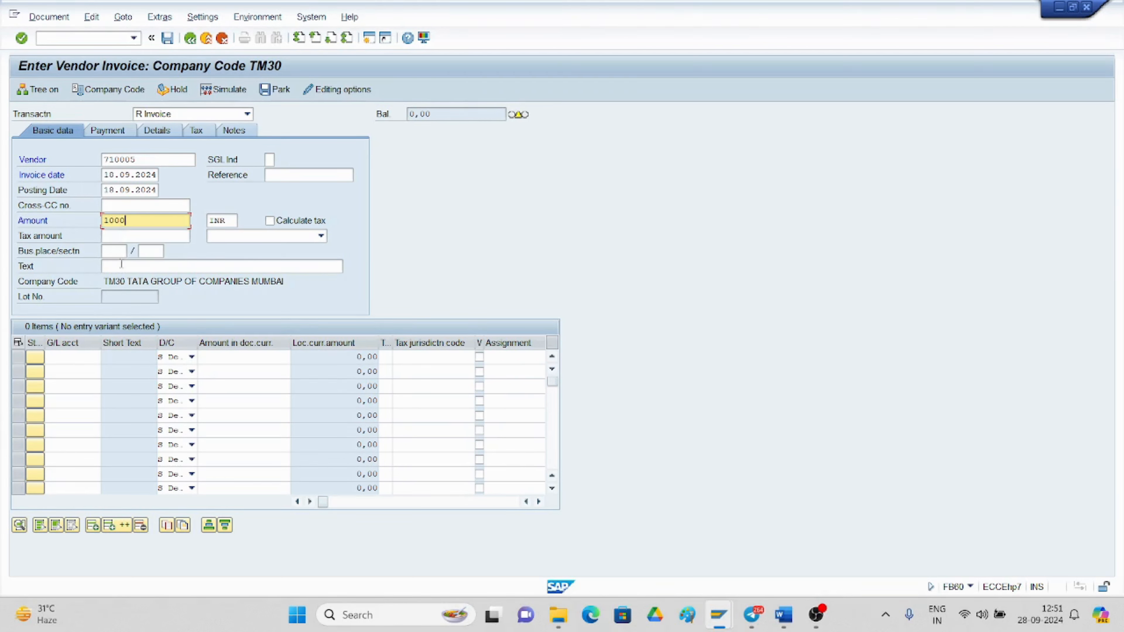
pyautogui.click(124, 267)
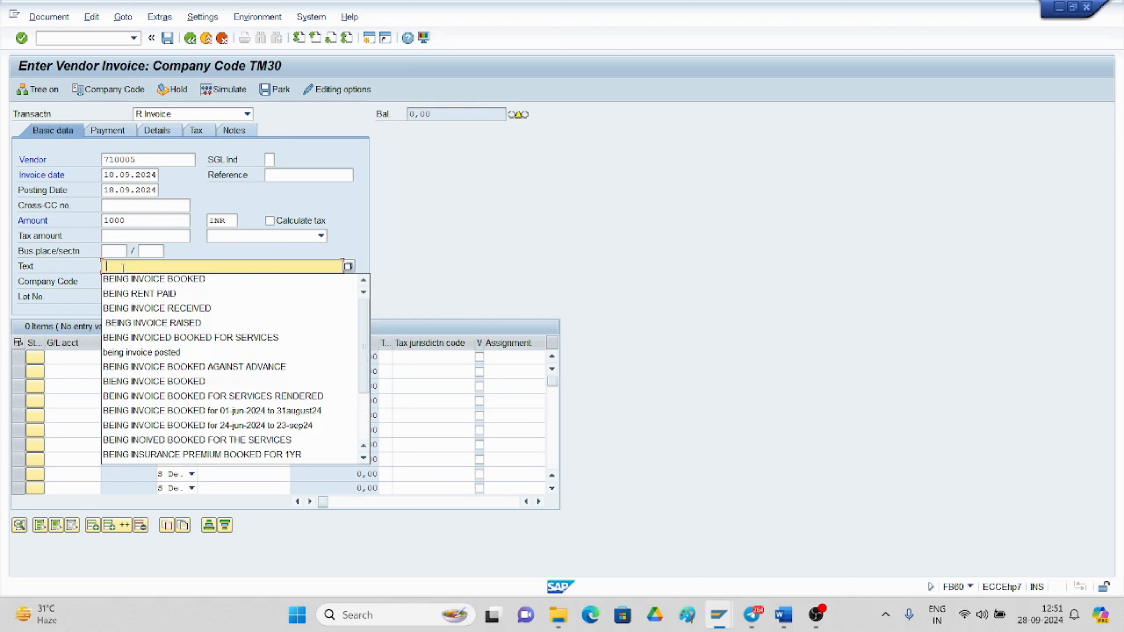
pyautogui.click(106, 280)
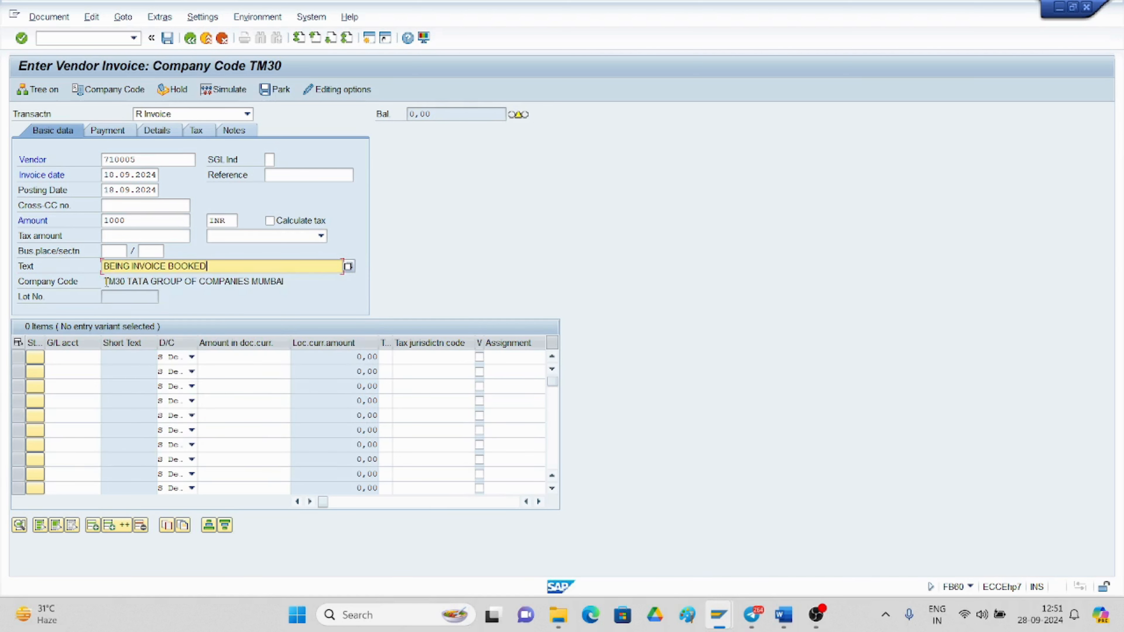
# Enter the first line item with G/L account 3000, amount 1000 and tax code V0 (0% input tax)
pyautogui.click(67, 356)
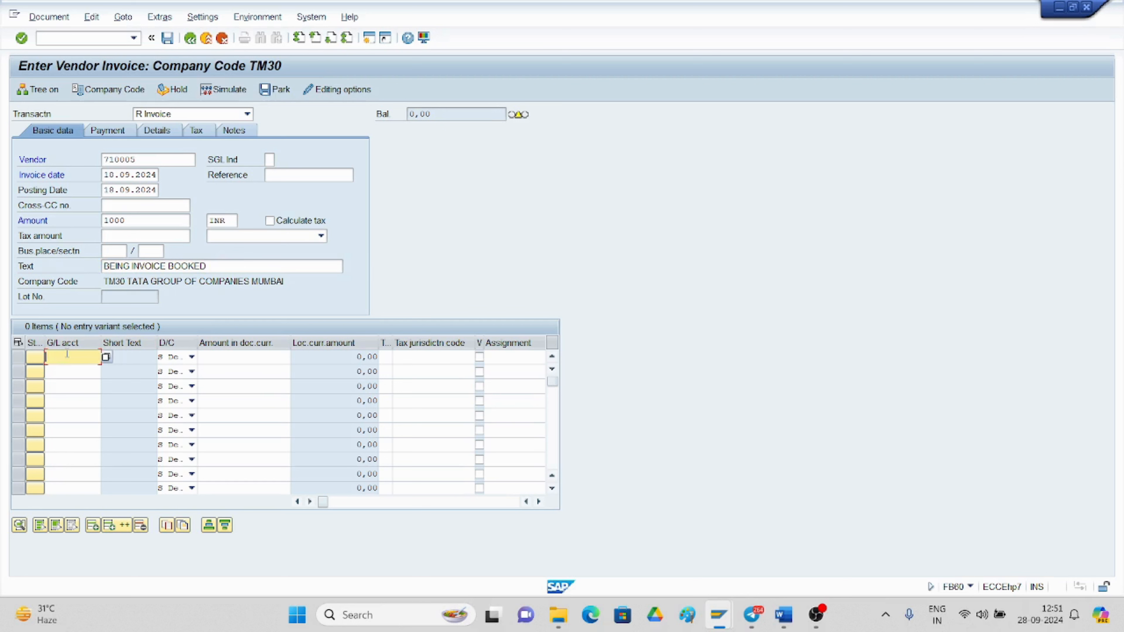
pyautogui.write('3000')
pyautogui.click(224, 353)
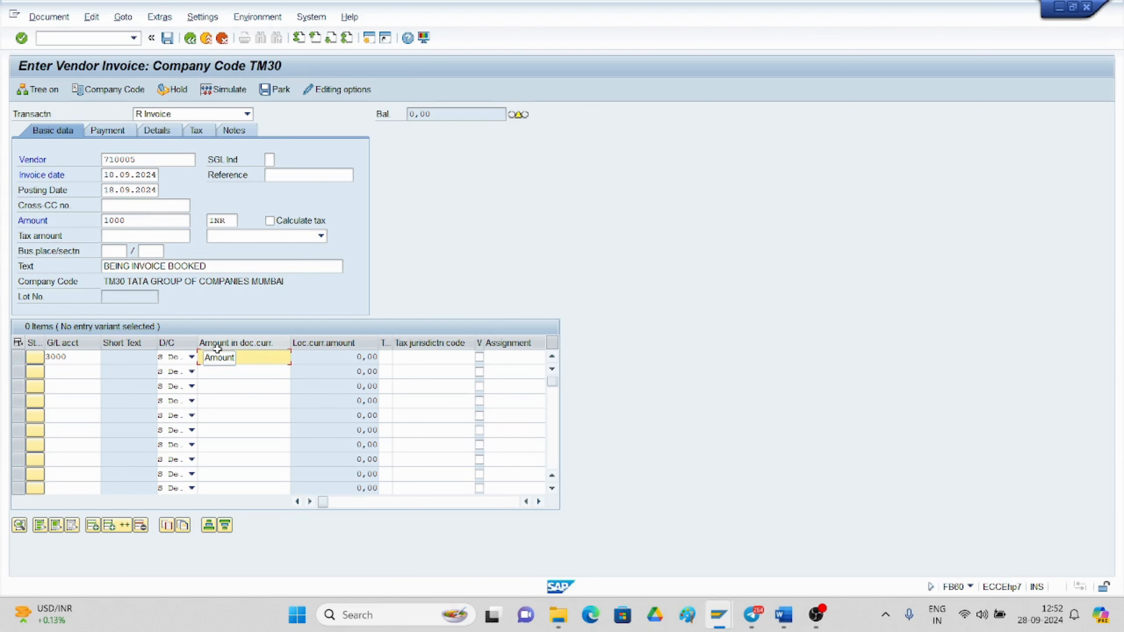
pyautogui.write('1000')
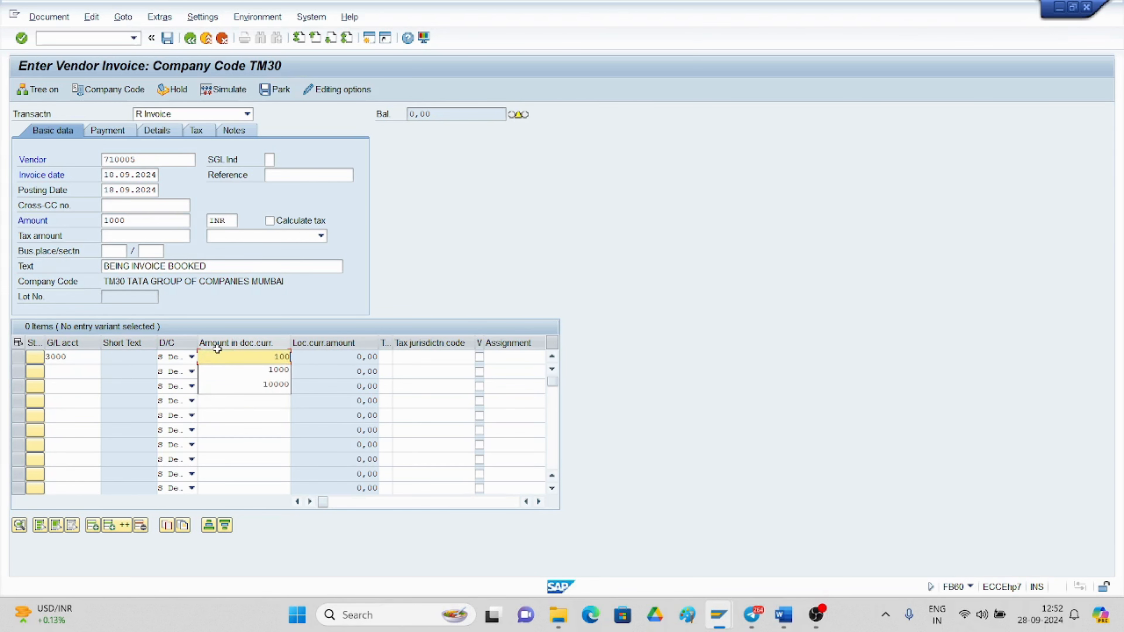
pyautogui.click(382, 358)
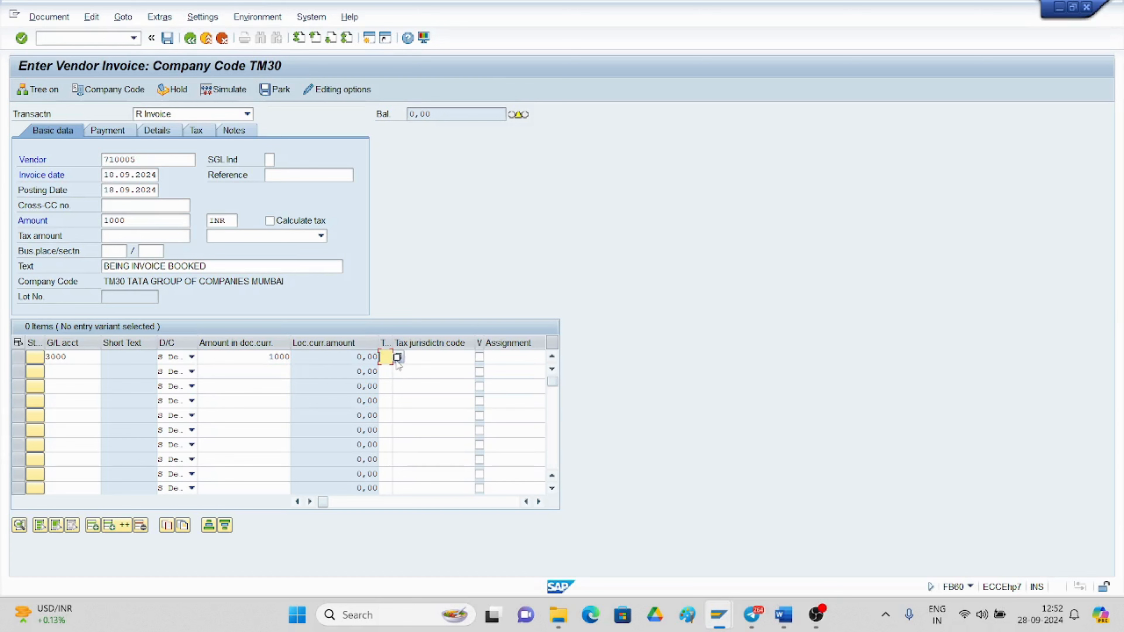
pyautogui.click(397, 357)
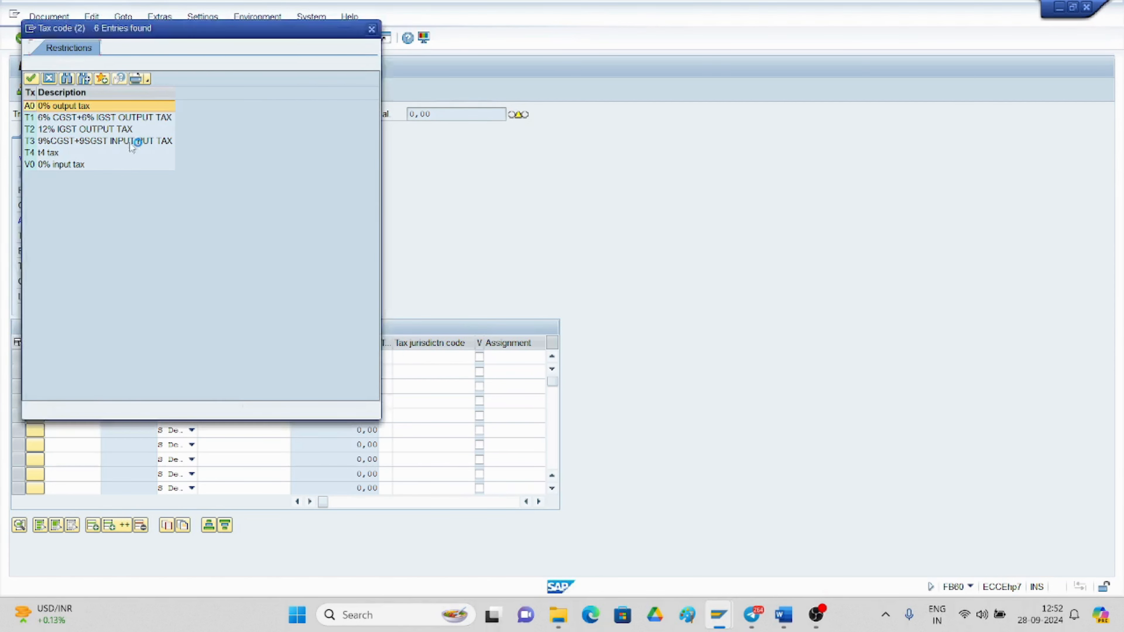
pyautogui.click(69, 165)
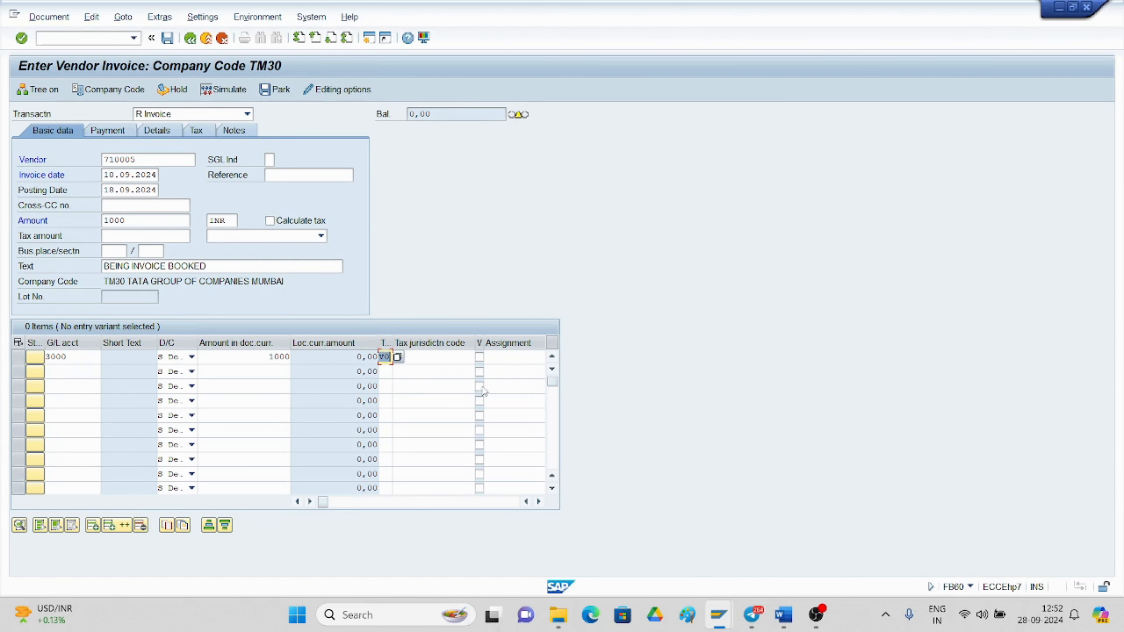
# Enter BEING INVOICE BOOKED as the text of the G/L account 3000 line item
pyautogui.click(539, 502)
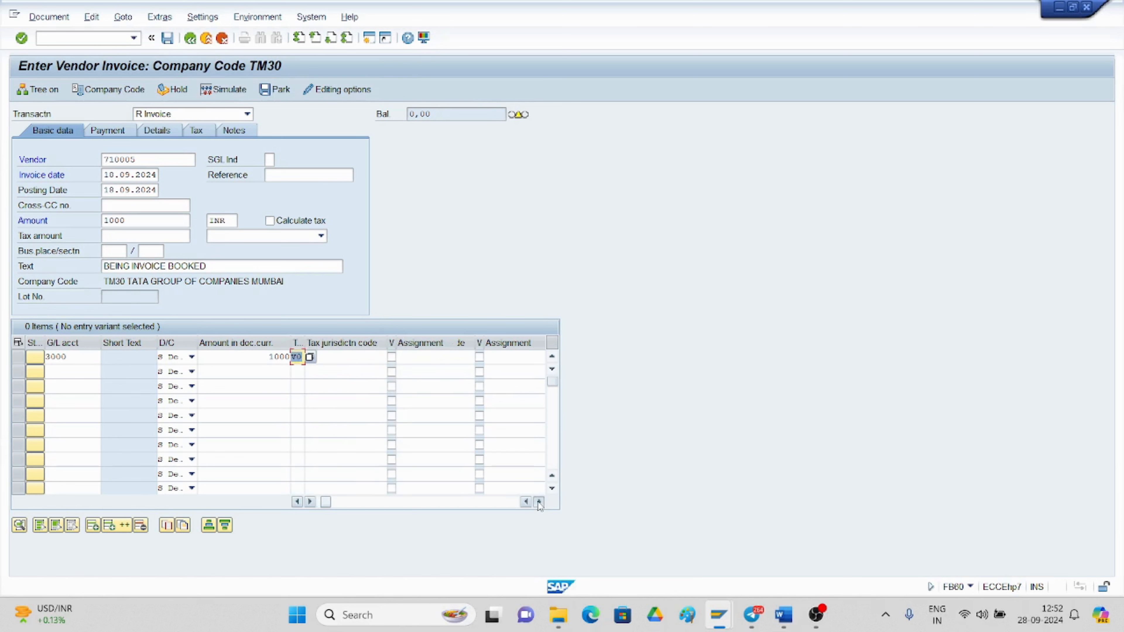
pyautogui.click(539, 502)
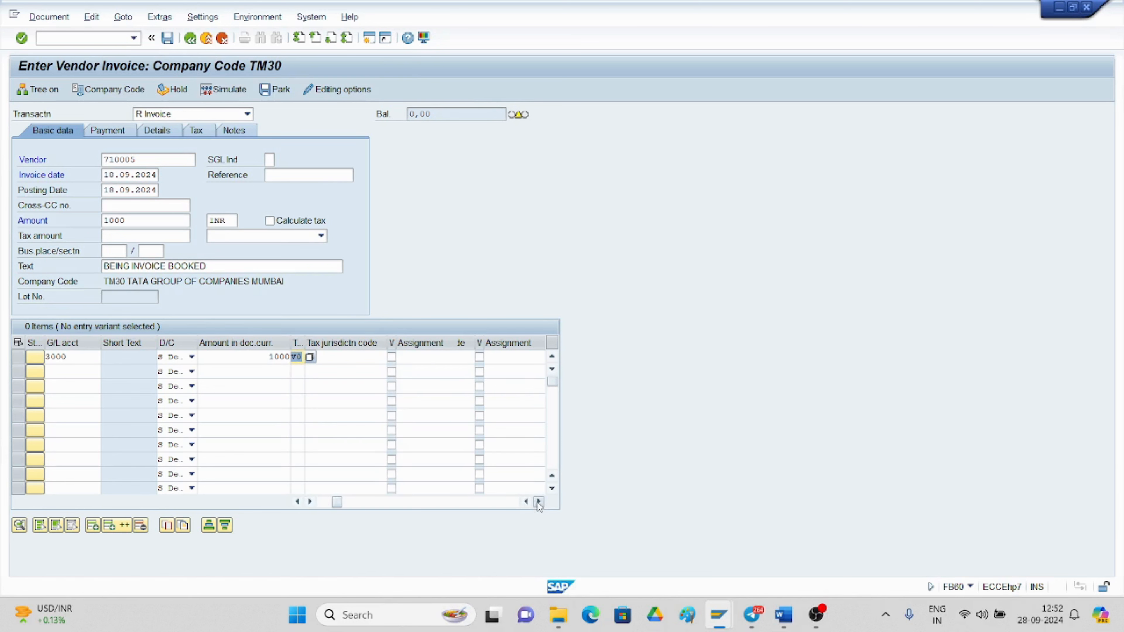
pyautogui.click(539, 502)
pyautogui.click(352, 503)
pyautogui.moveTo(352, 510); pyautogui.dragTo(422, 511)
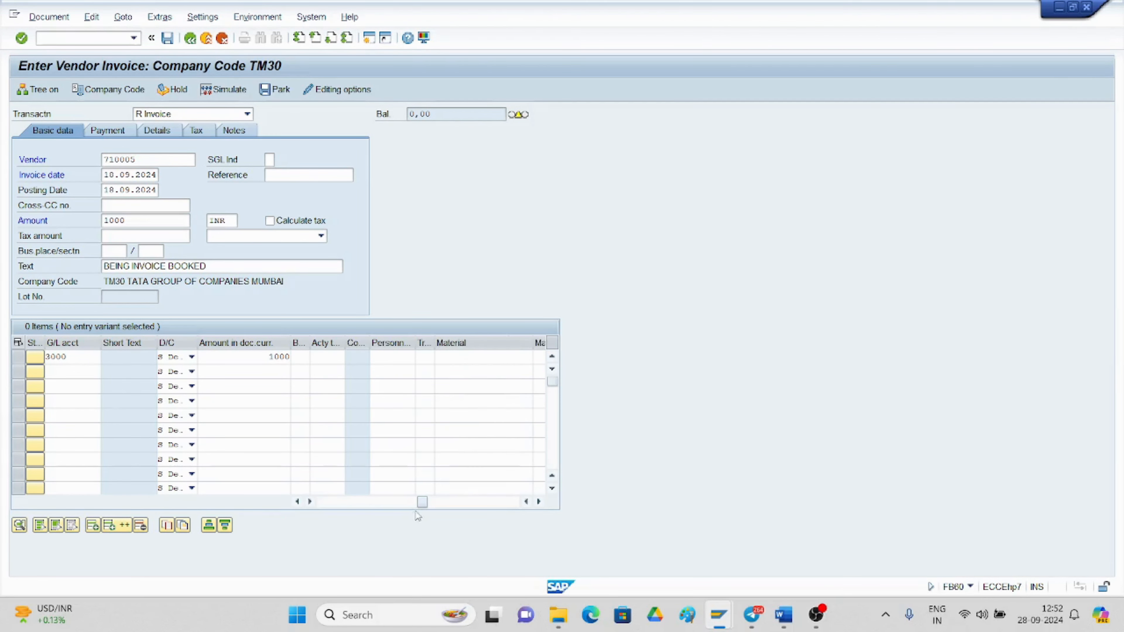
pyautogui.click(318, 502)
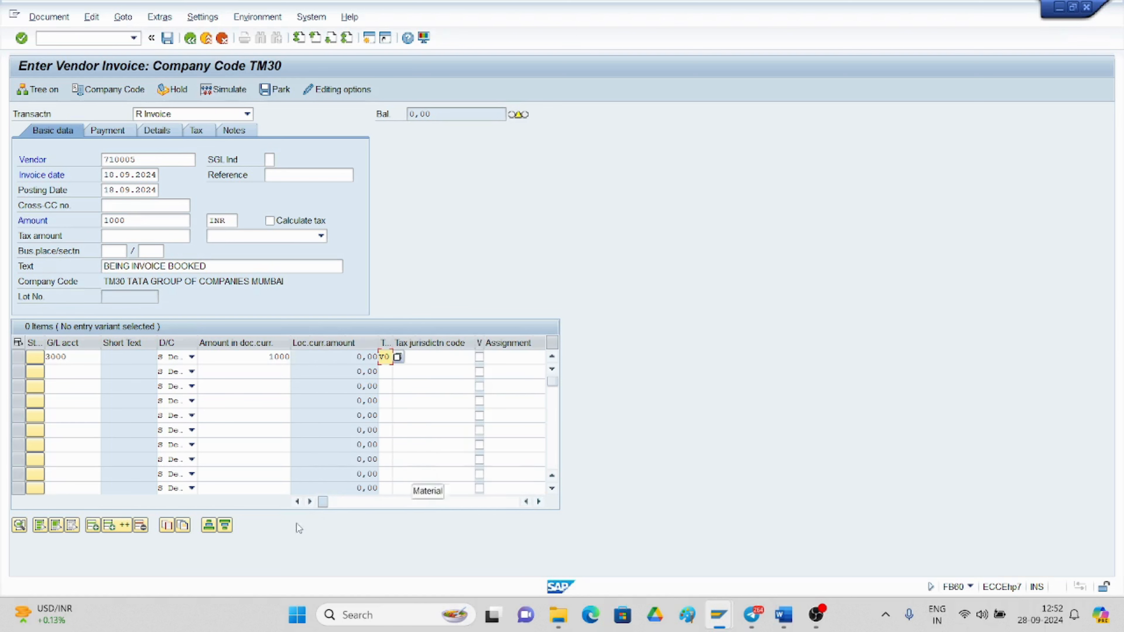
pyautogui.click(538, 502)
pyautogui.click(539, 502)
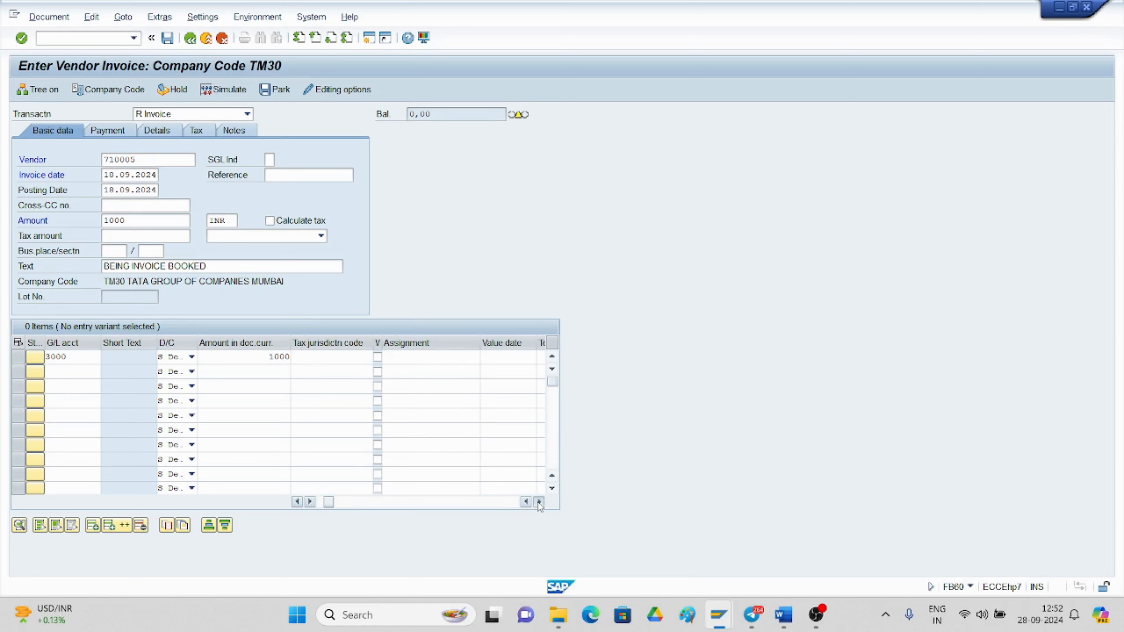
pyautogui.click(539, 502)
pyautogui.click(538, 502)
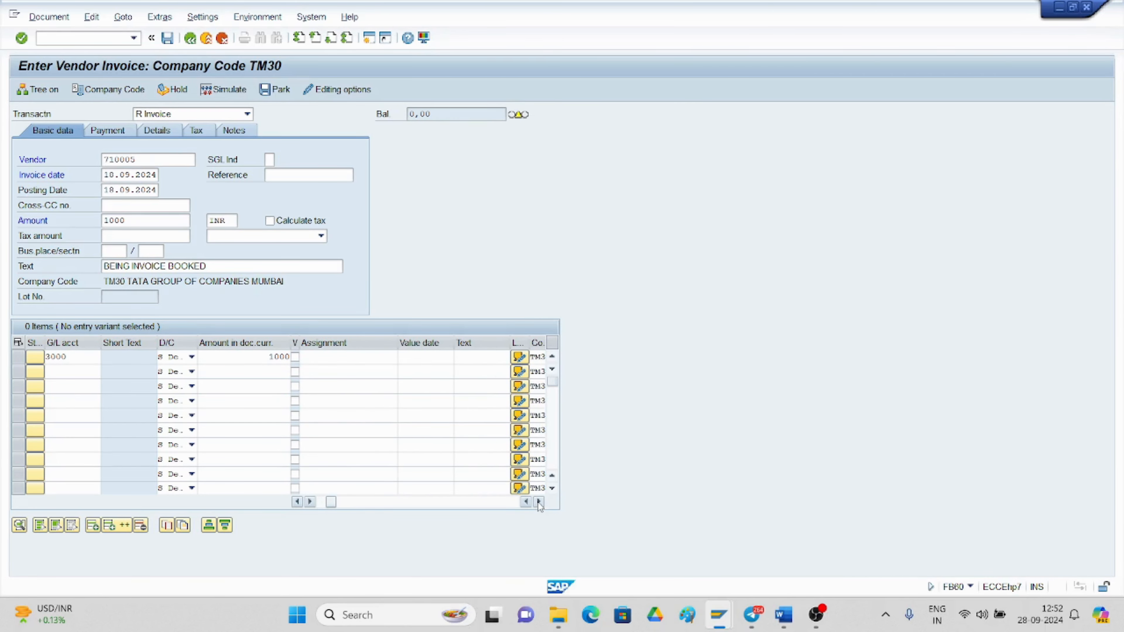
pyautogui.click(467, 357)
pyautogui.click(468, 356)
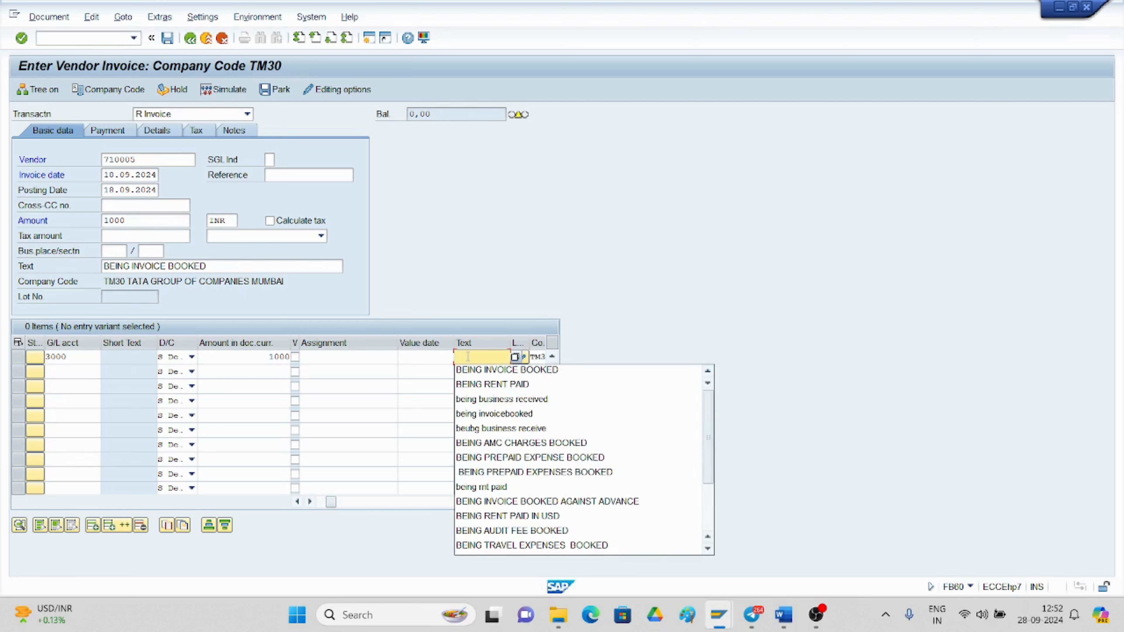
pyautogui.click(463, 371)
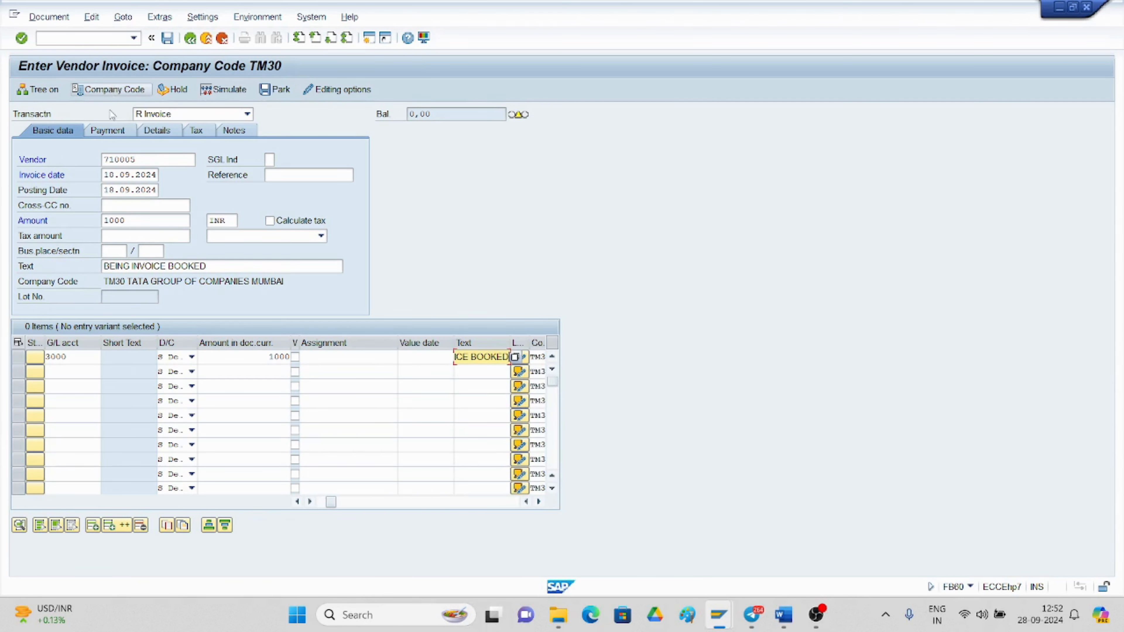
# Set the payment terms in the invoice's payment data to TM31, chosen from the list of available terms
pyautogui.click(112, 128)
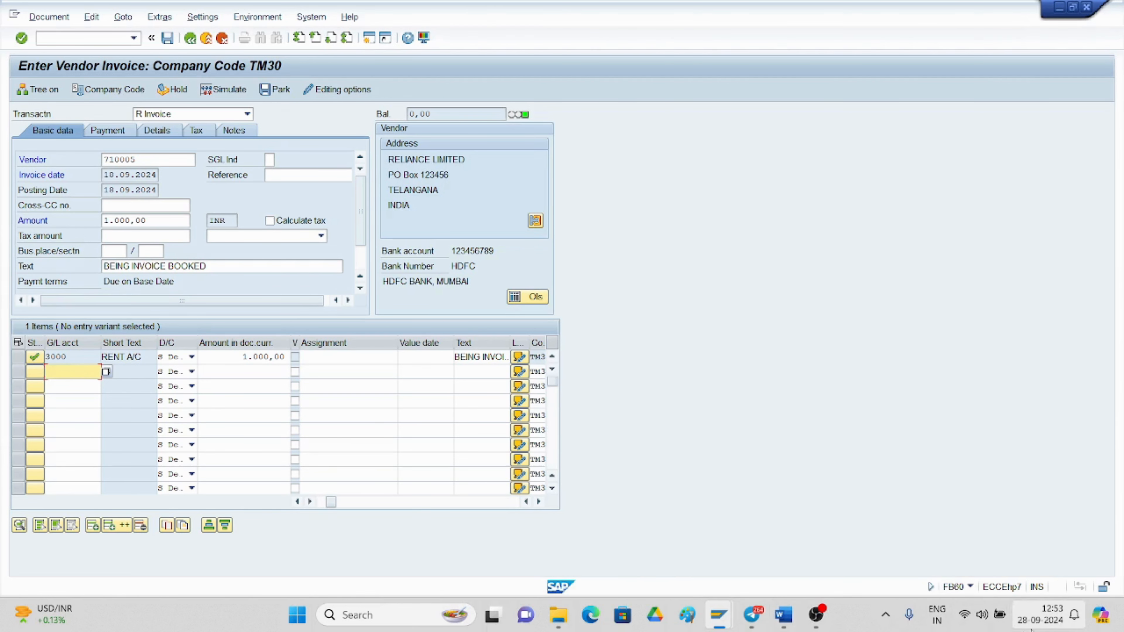
pyautogui.click(111, 134)
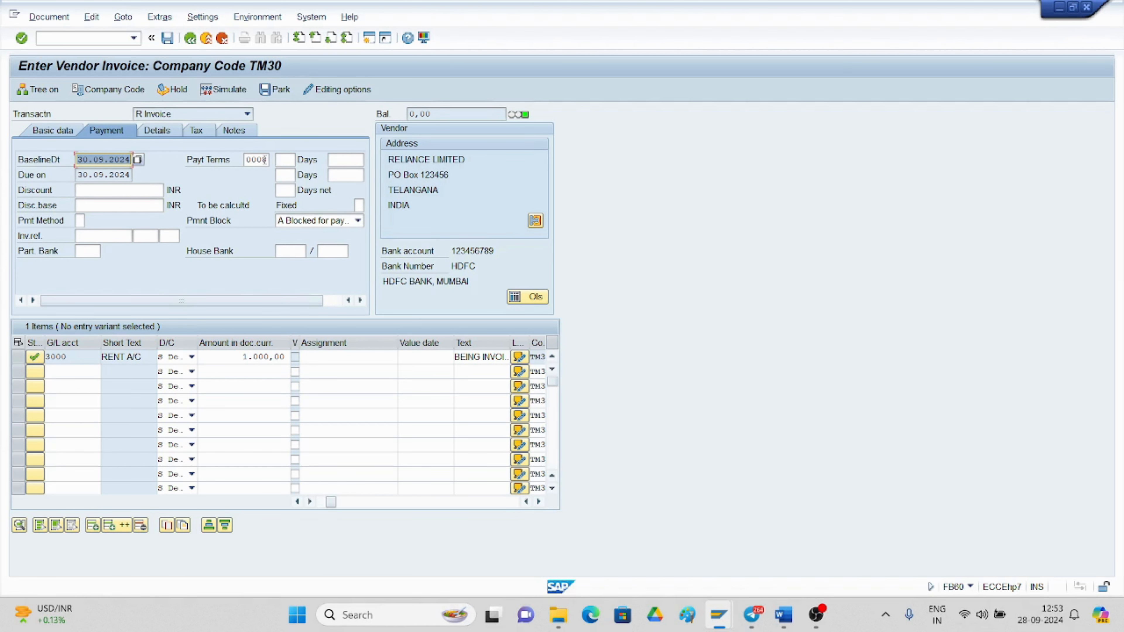
pyautogui.press('Tab')
pyautogui.write('0006')
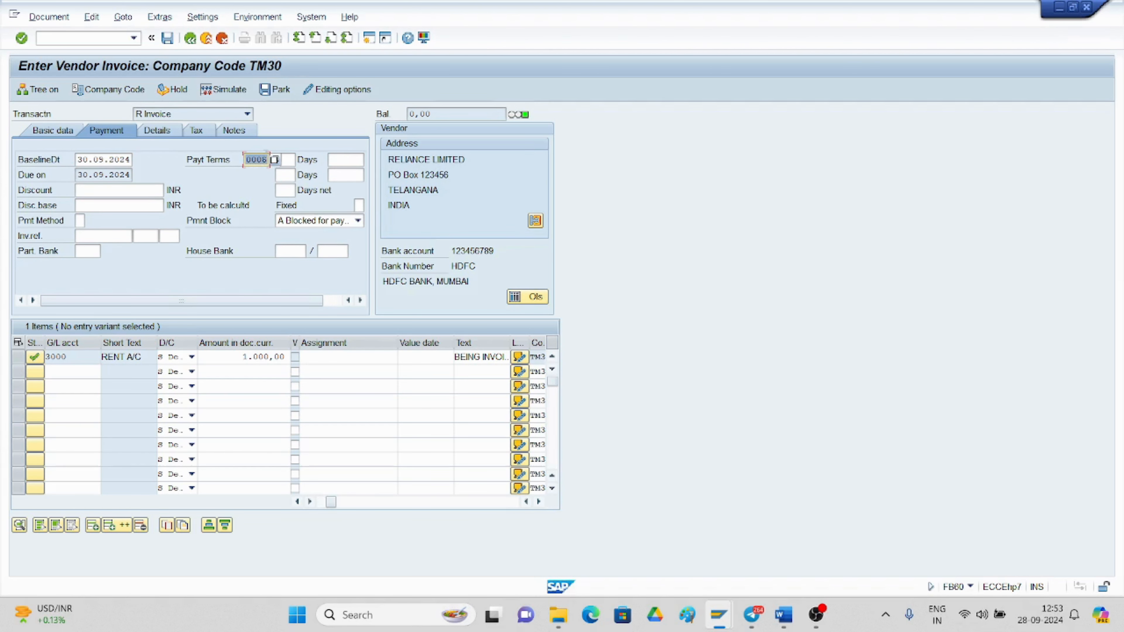
pyautogui.click(275, 161)
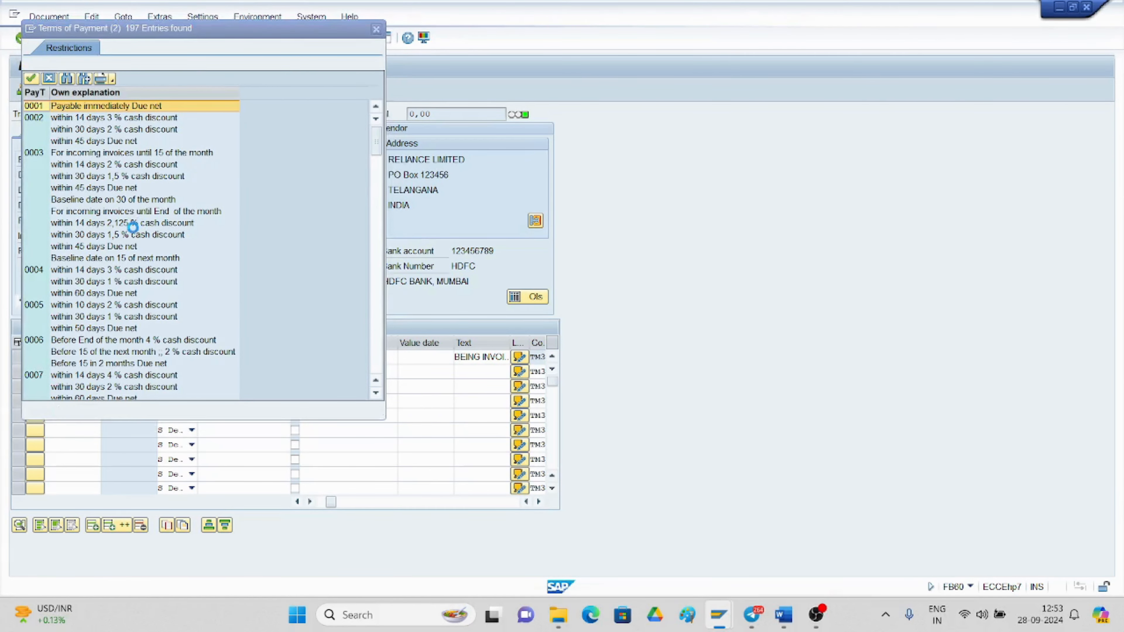
pyautogui.scroll(-15, 133, 228)
pyautogui.scroll(-10, 121, 238)
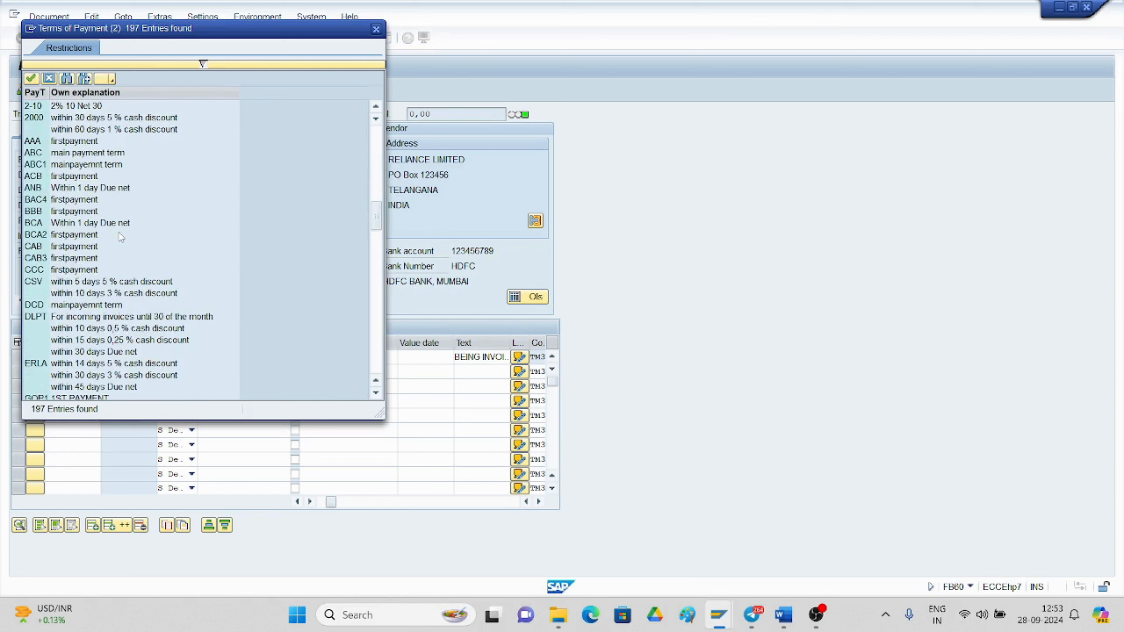
pyautogui.scroll(-12, 121, 239)
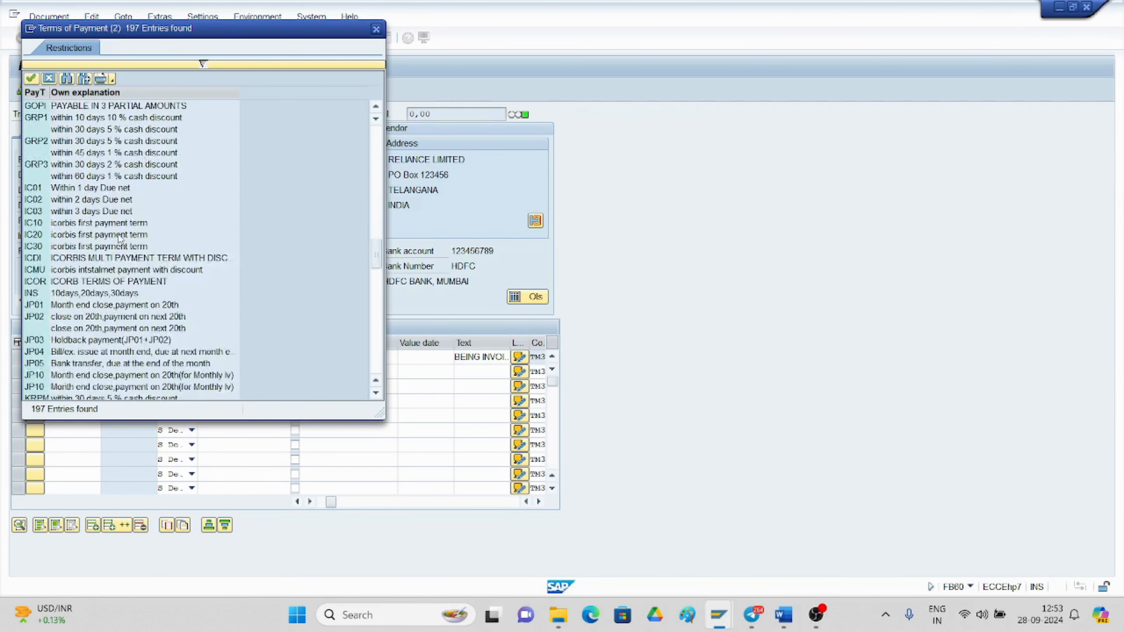
pyautogui.scroll(-3, 120, 238)
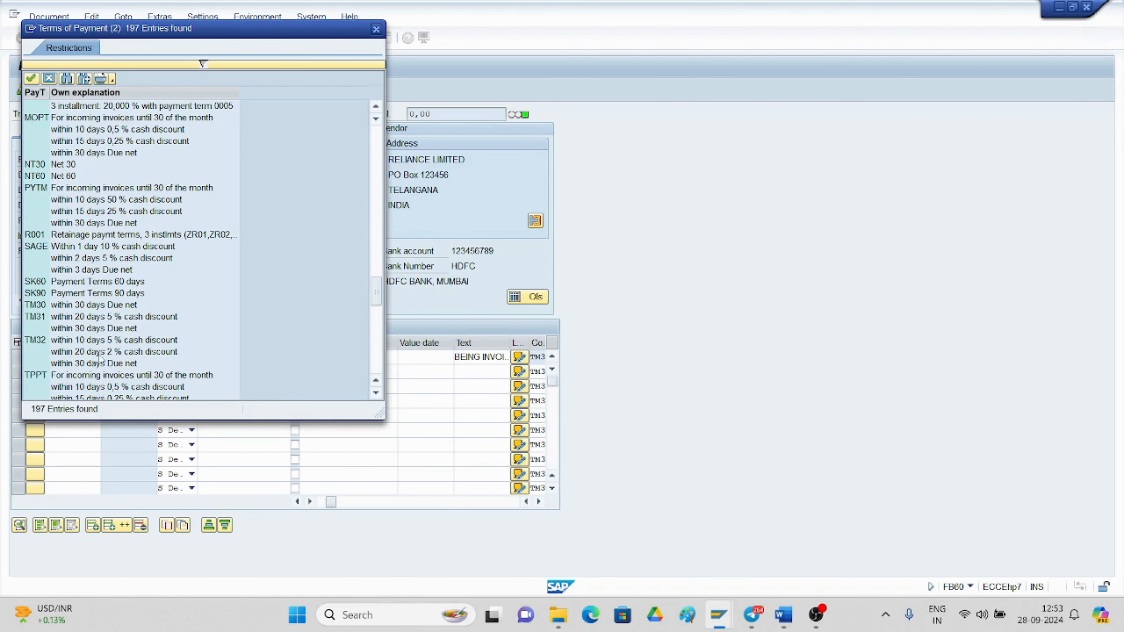
pyautogui.doubleClick(94, 319)
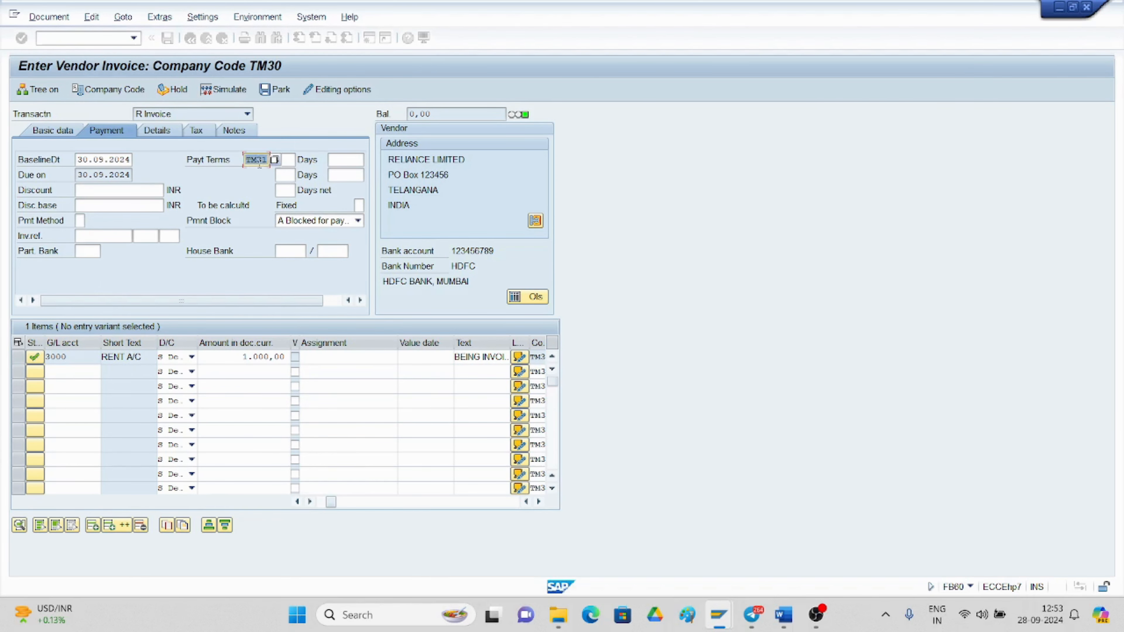
# Change the invoice's payment terms to TM32 and set its payment block to Free for payment
pyautogui.press('Return')
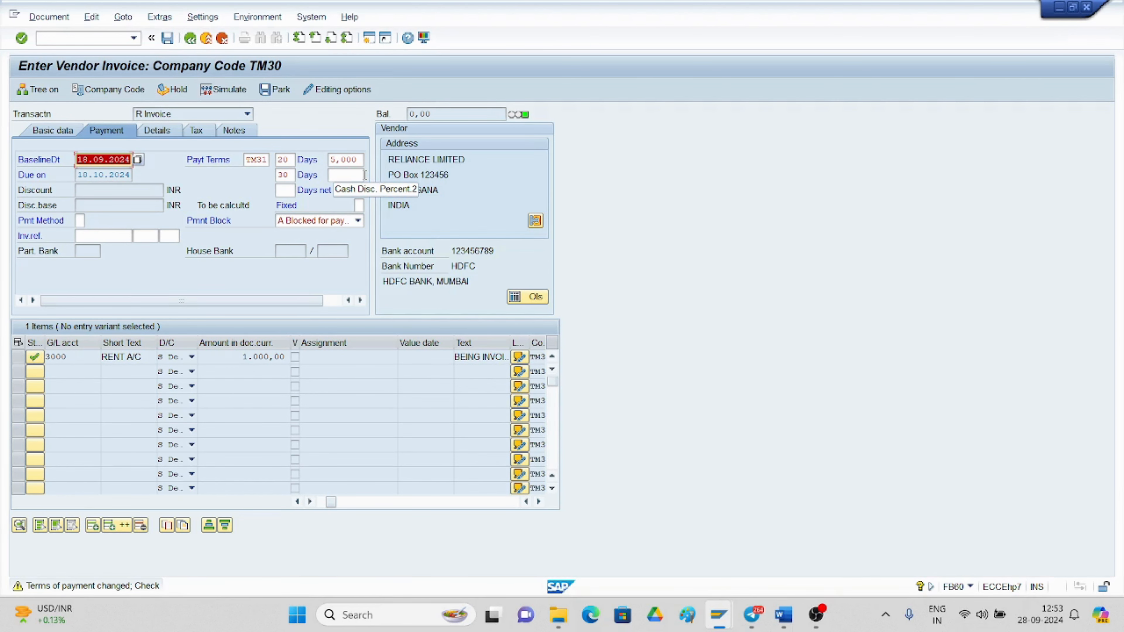
pyautogui.click(267, 159)
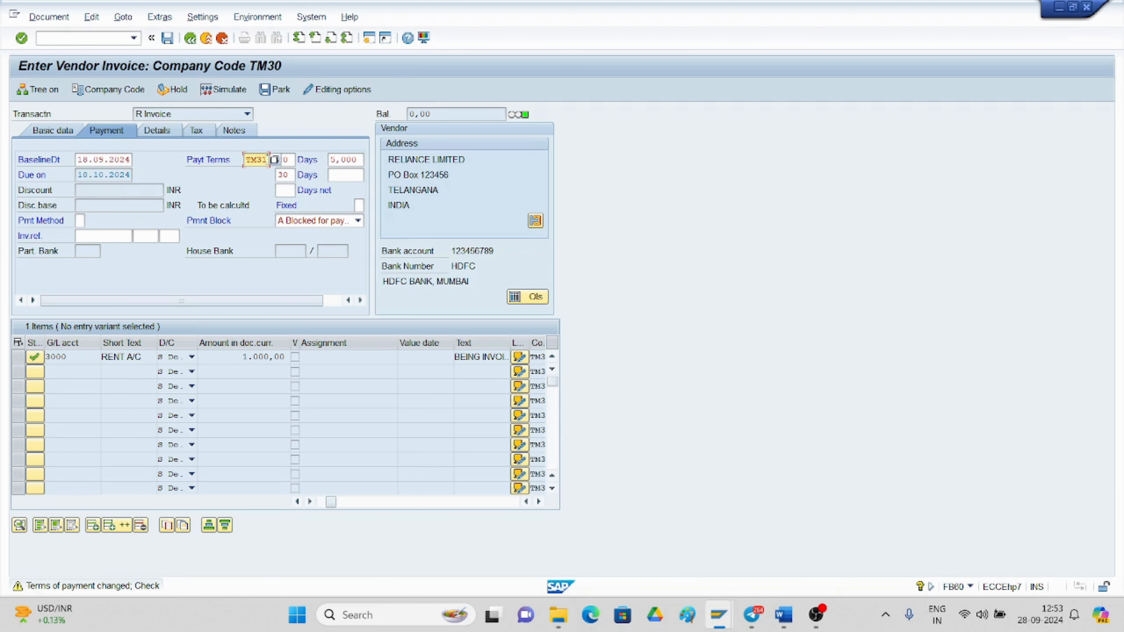
pyautogui.press('BackSpace')
pyautogui.write('2')
pyautogui.press('Return')
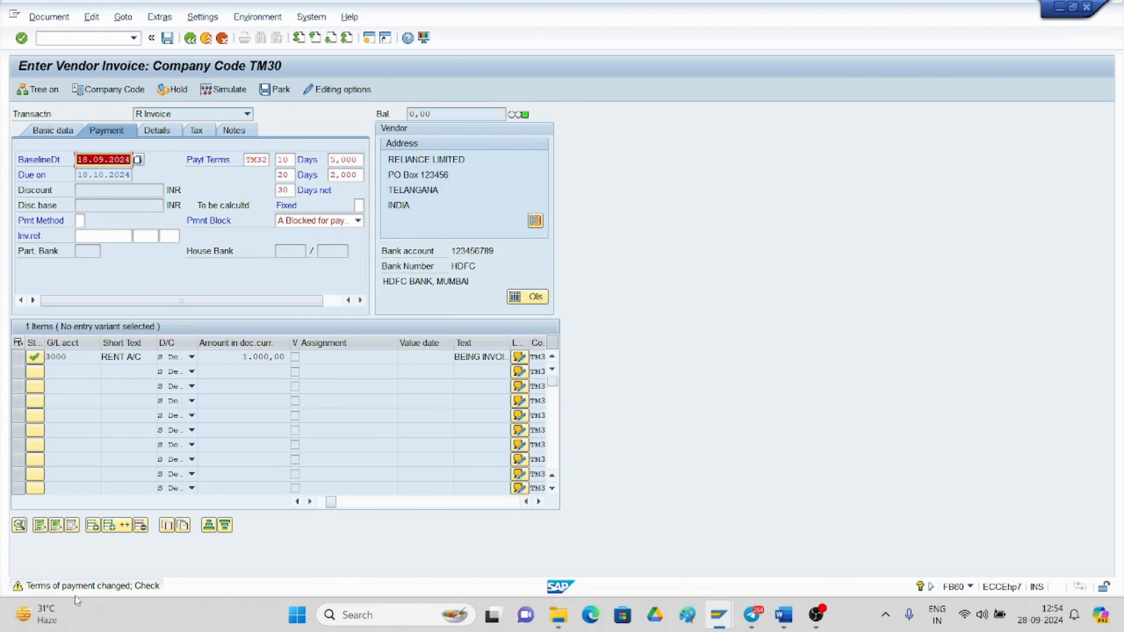
pyautogui.moveTo(67, 597)
pyautogui.click(358, 221)
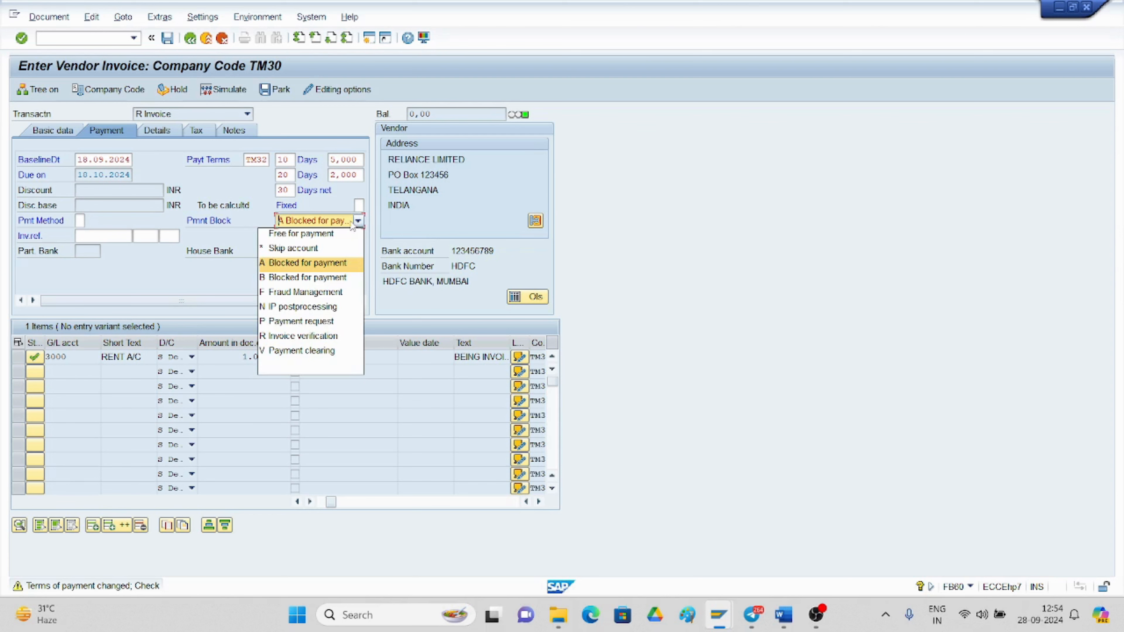
pyautogui.click(334, 234)
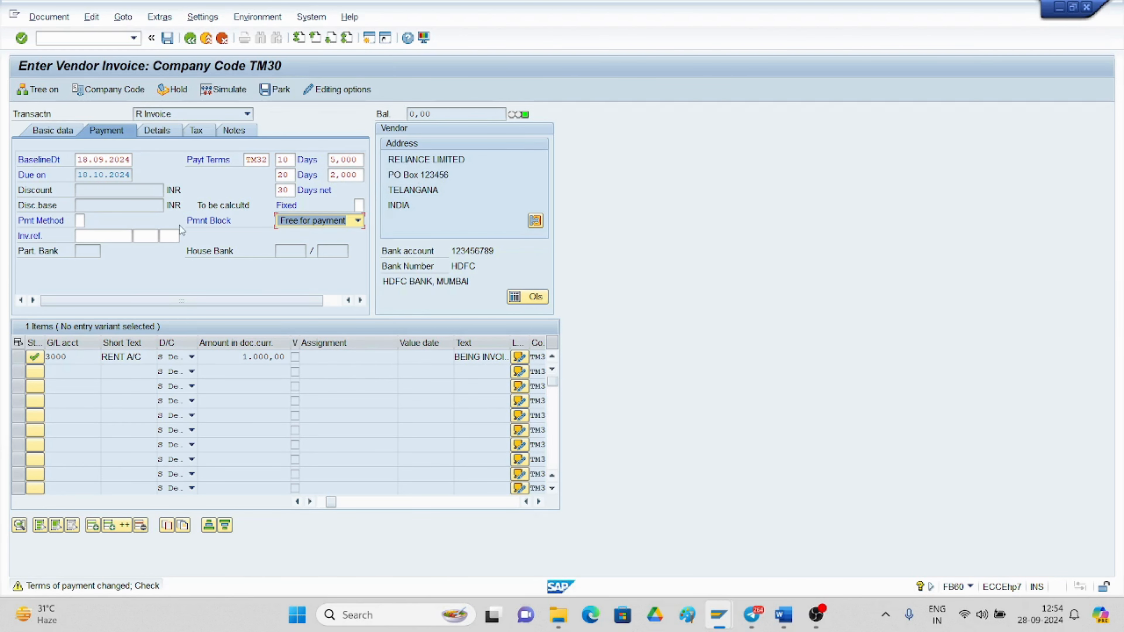
# Simulate the vendor invoice, accepting the changed payment terms, and post the document
pyautogui.click(39, 18)
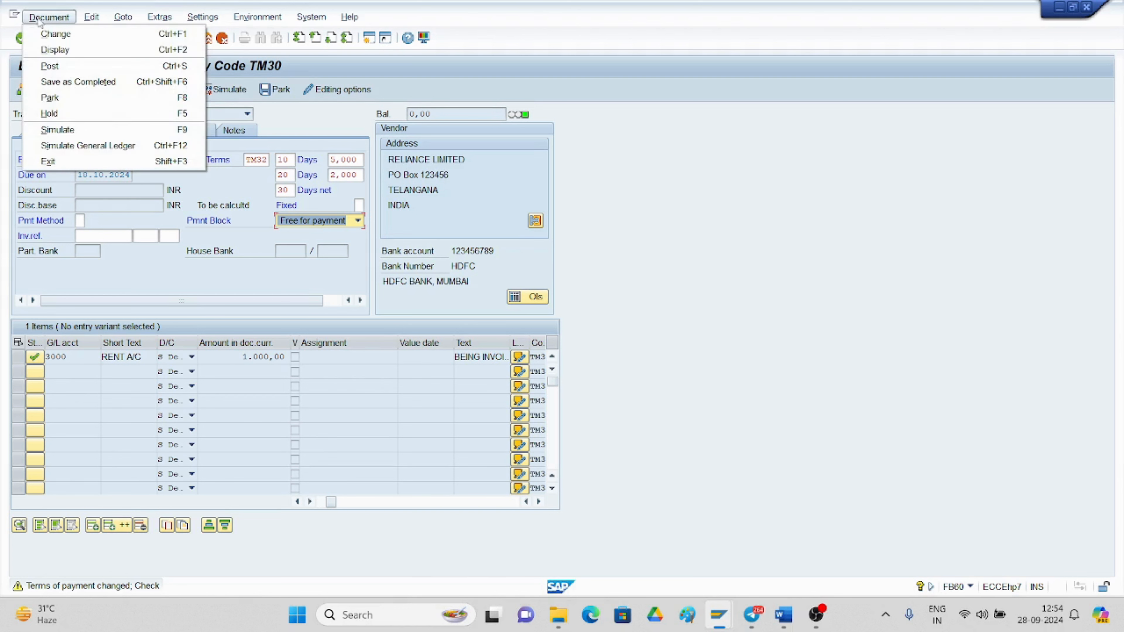
pyautogui.click(66, 132)
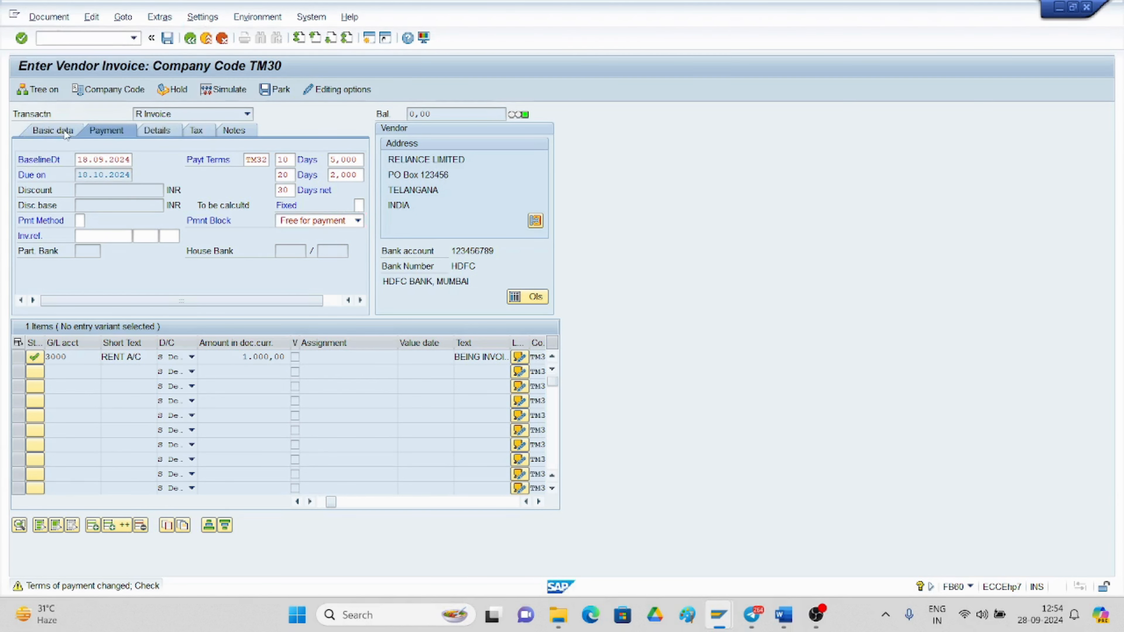
pyautogui.press('Return')
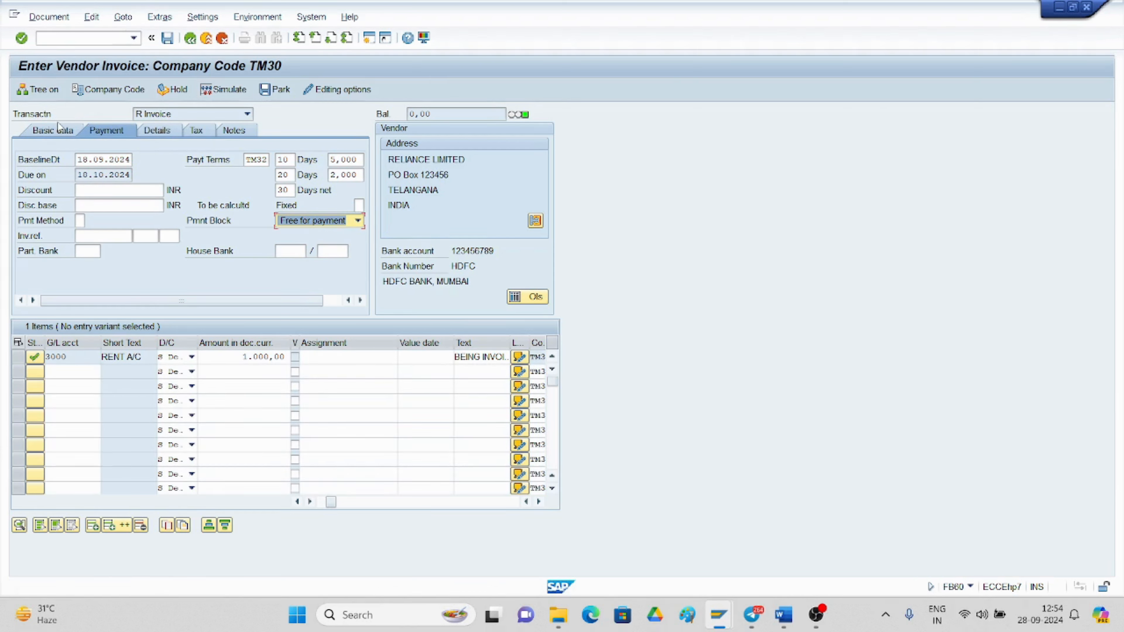
pyautogui.click(71, 41)
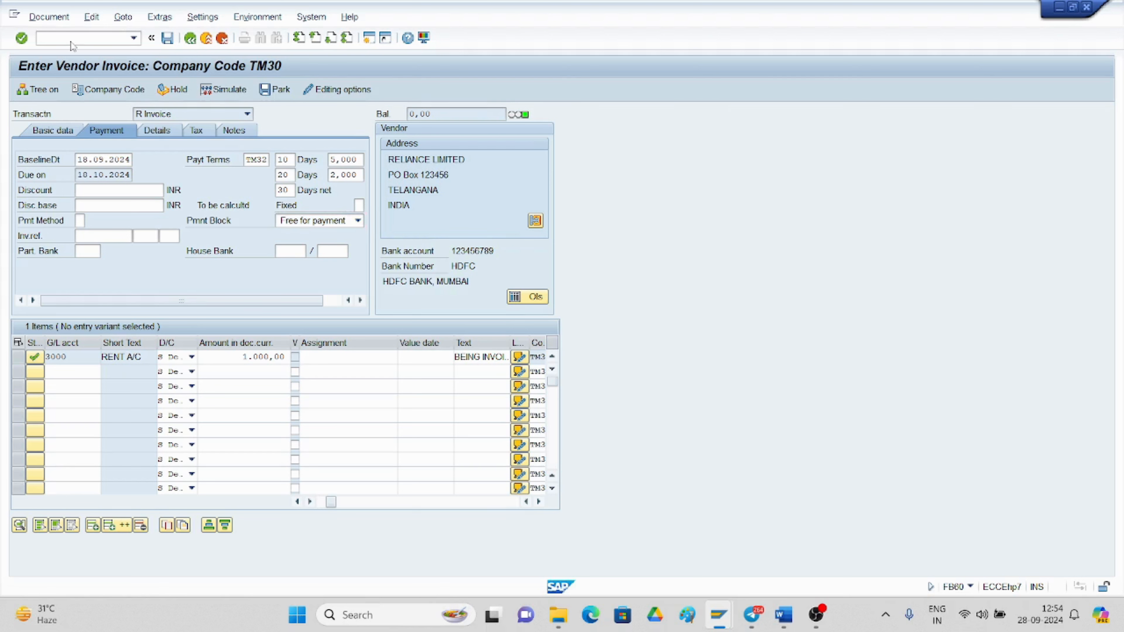
pyautogui.click(64, 20)
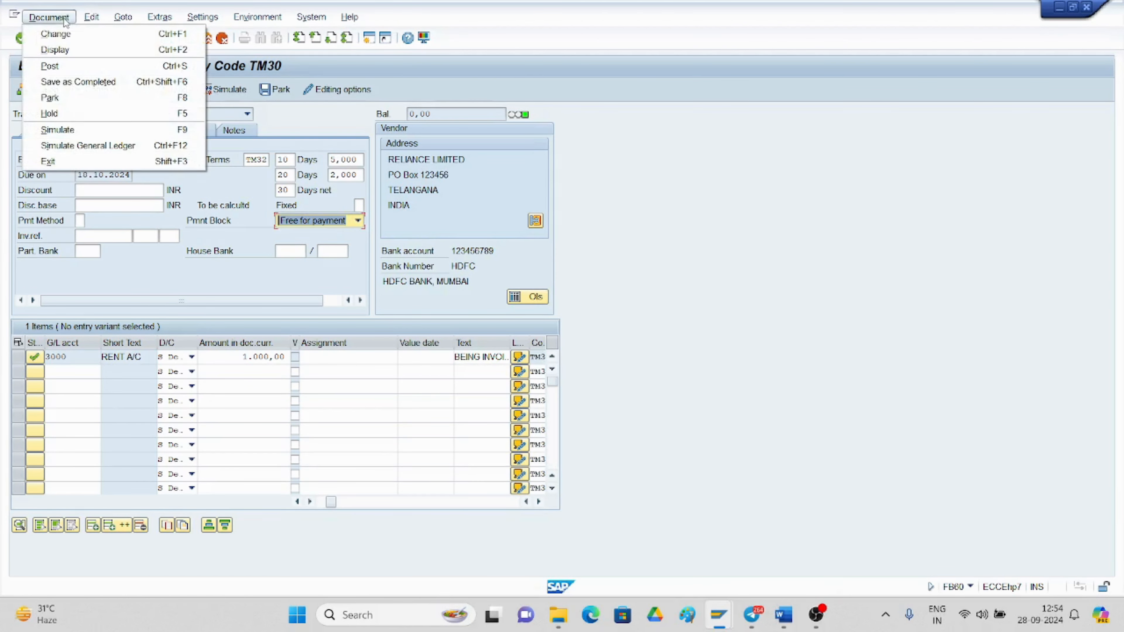
pyautogui.click(82, 135)
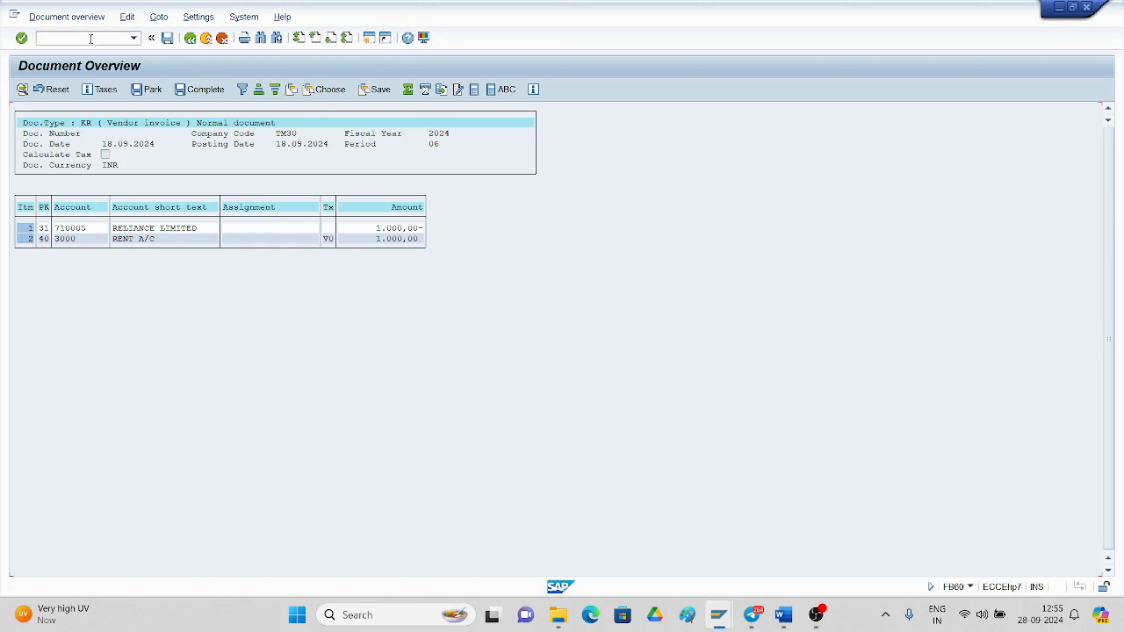
pyautogui.click(168, 39)
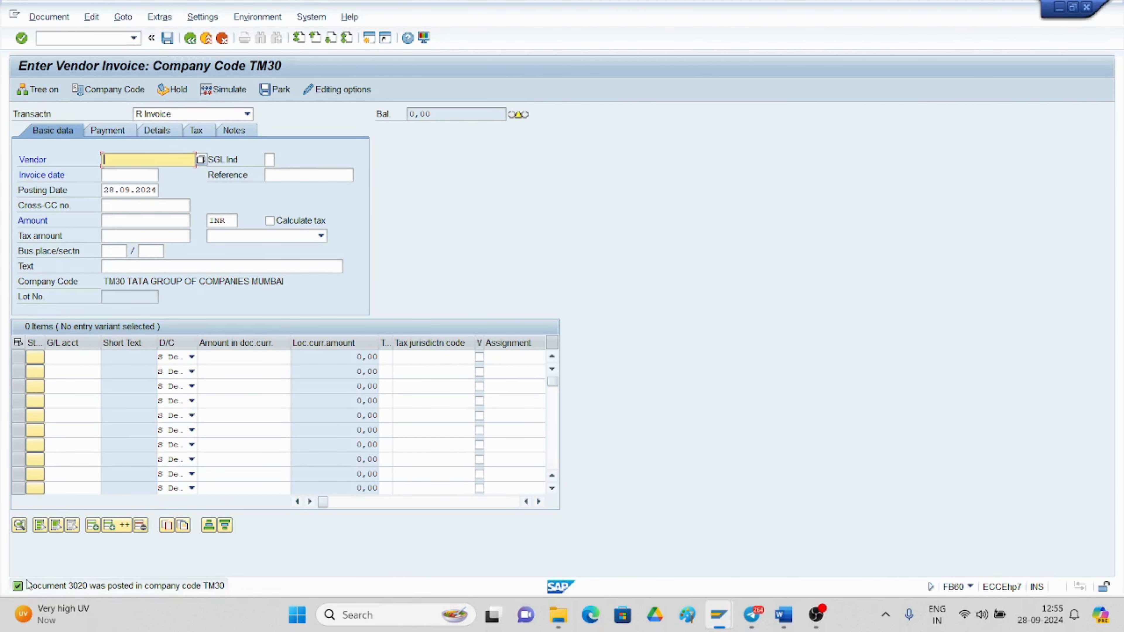
# Open the outgoing payment transaction F-53 and set the document date to 28.09.2024
pyautogui.click(80, 36)
pyautogui.write('/n')
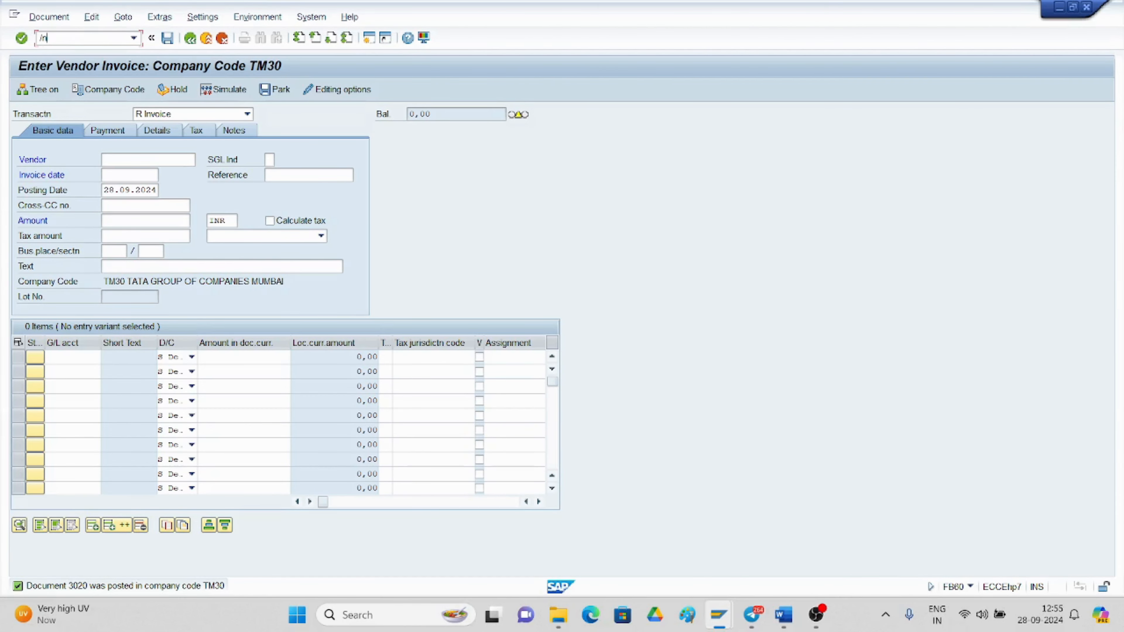
pyautogui.write('fb60')
pyautogui.press('Return')
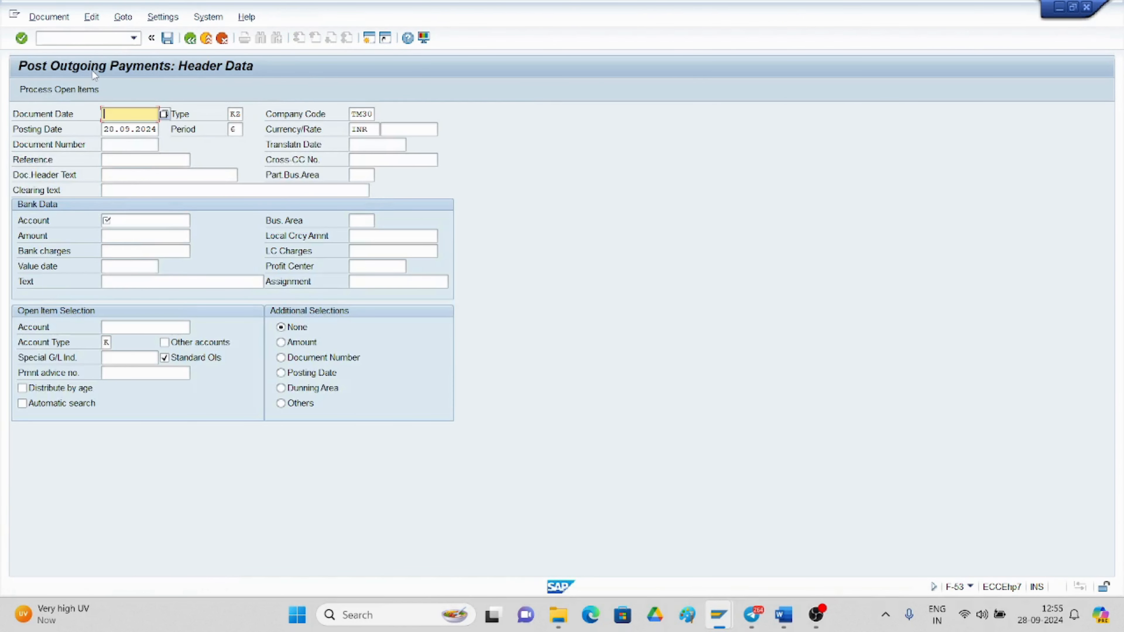
pyautogui.write('28.')
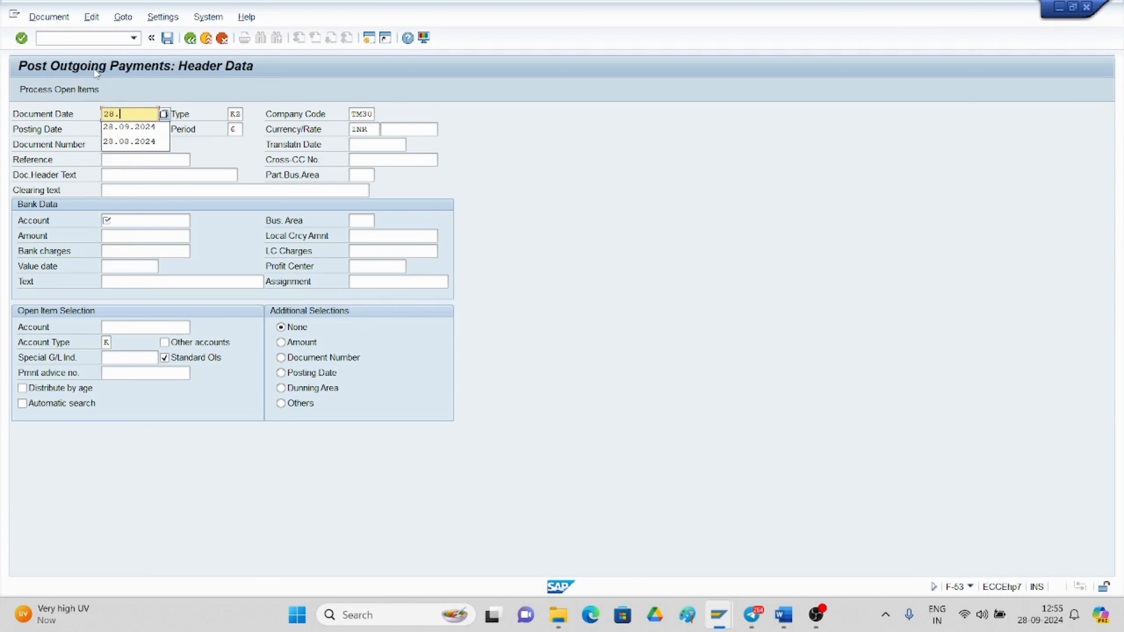
pyautogui.write('09.2024')
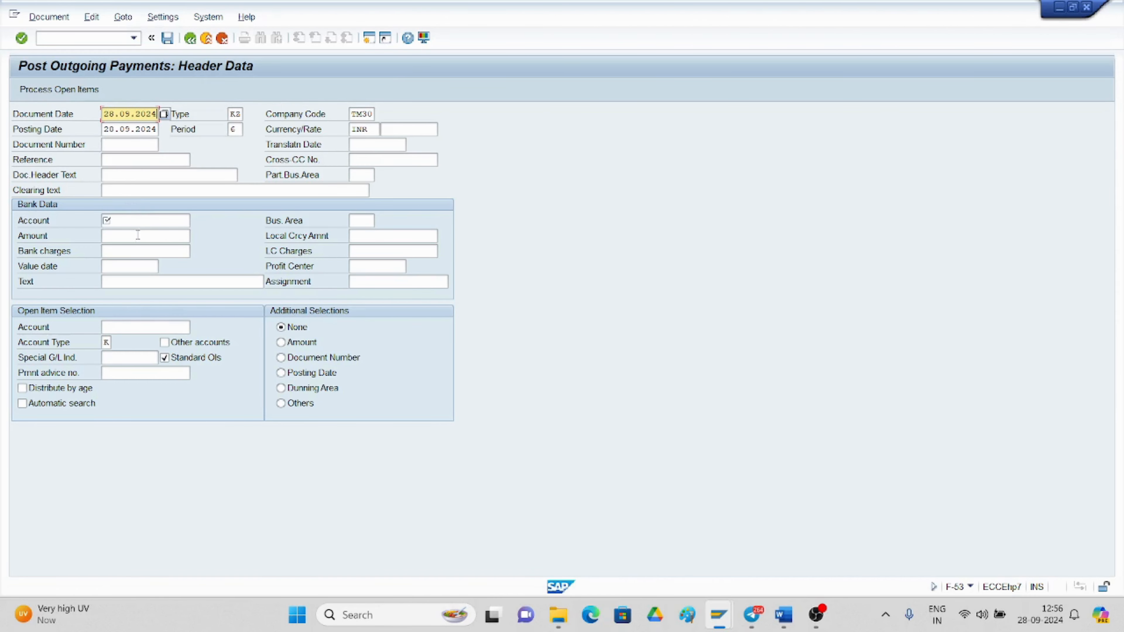
# Fill in the bank data with account 1000, amount 1000 and the text being amount paid
pyautogui.click(133, 220)
pyautogui.write('1000')
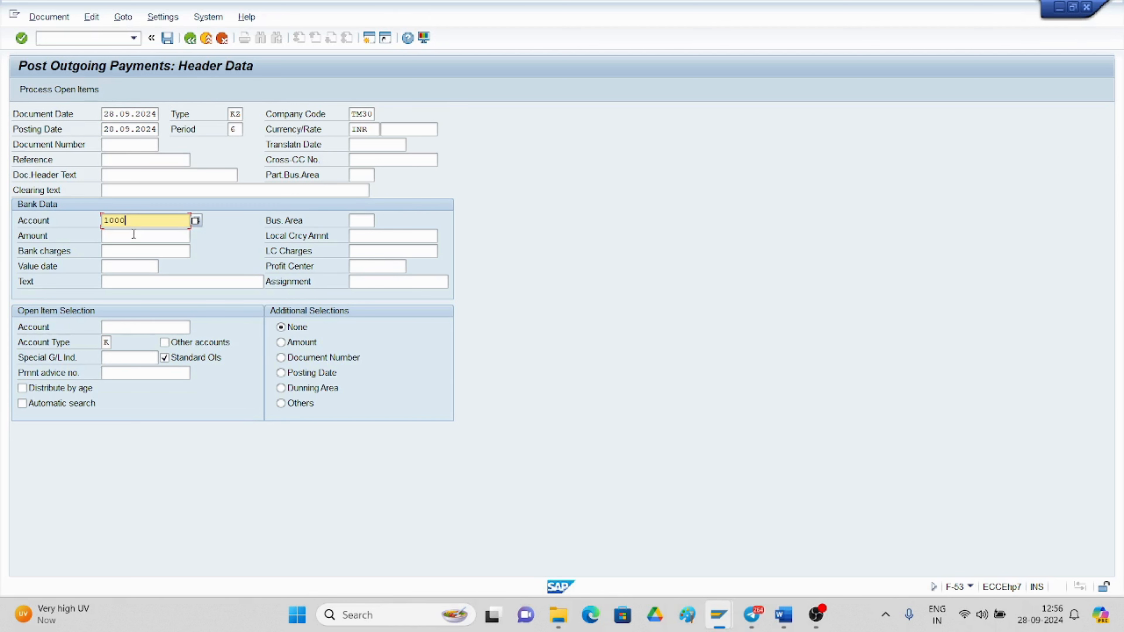
pyautogui.click(135, 235)
pyautogui.write('1000')
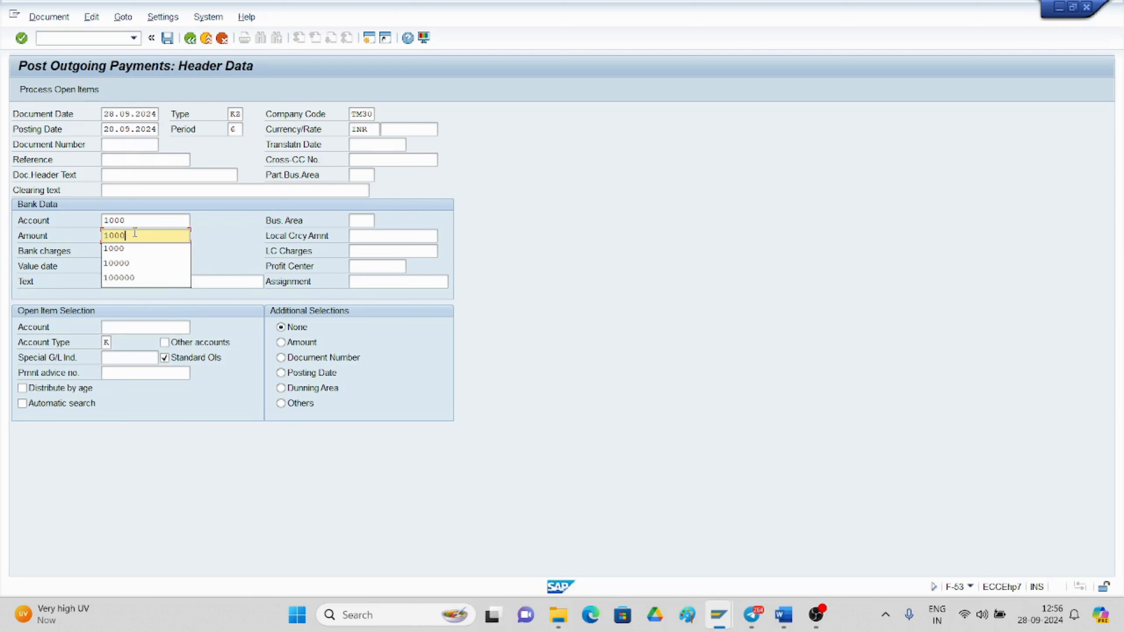
pyautogui.click(212, 281)
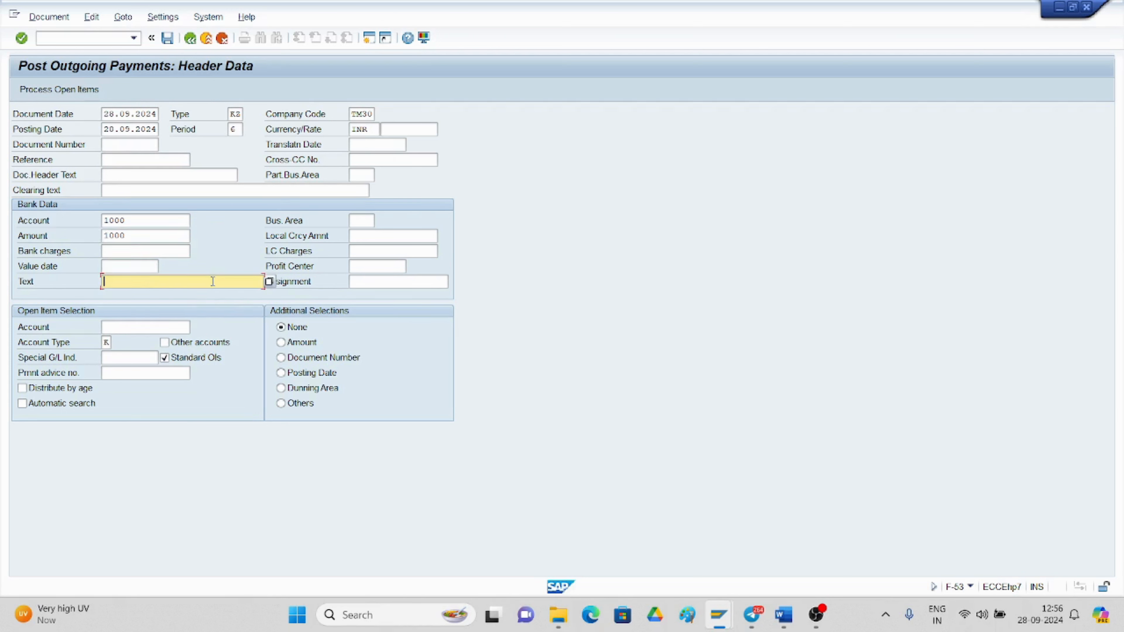
pyautogui.click(173, 295)
# Choose vendor RELIANCE LIMITED as the open item account from the TM30 vendor list and try to process its open items
pyautogui.click(128, 327)
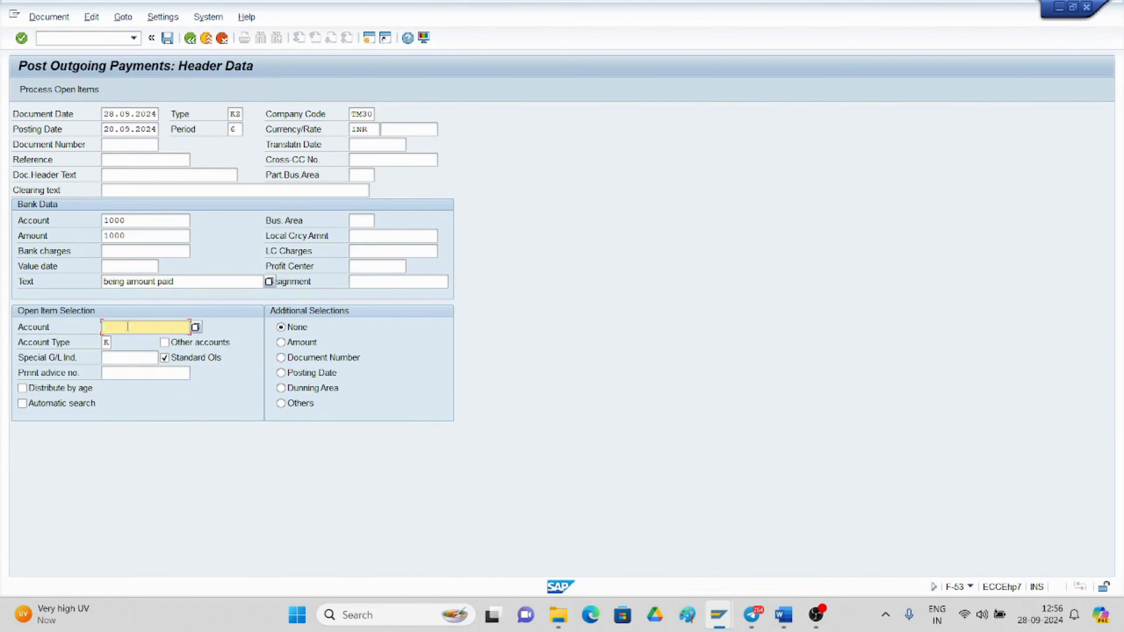
pyautogui.click(195, 327)
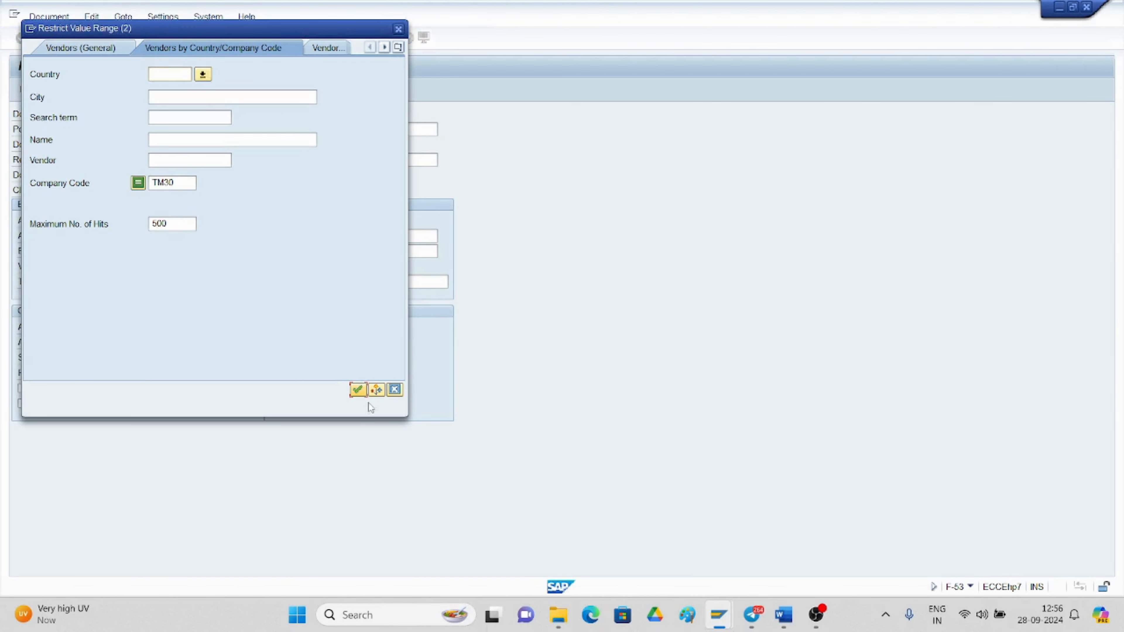
pyautogui.click(357, 388)
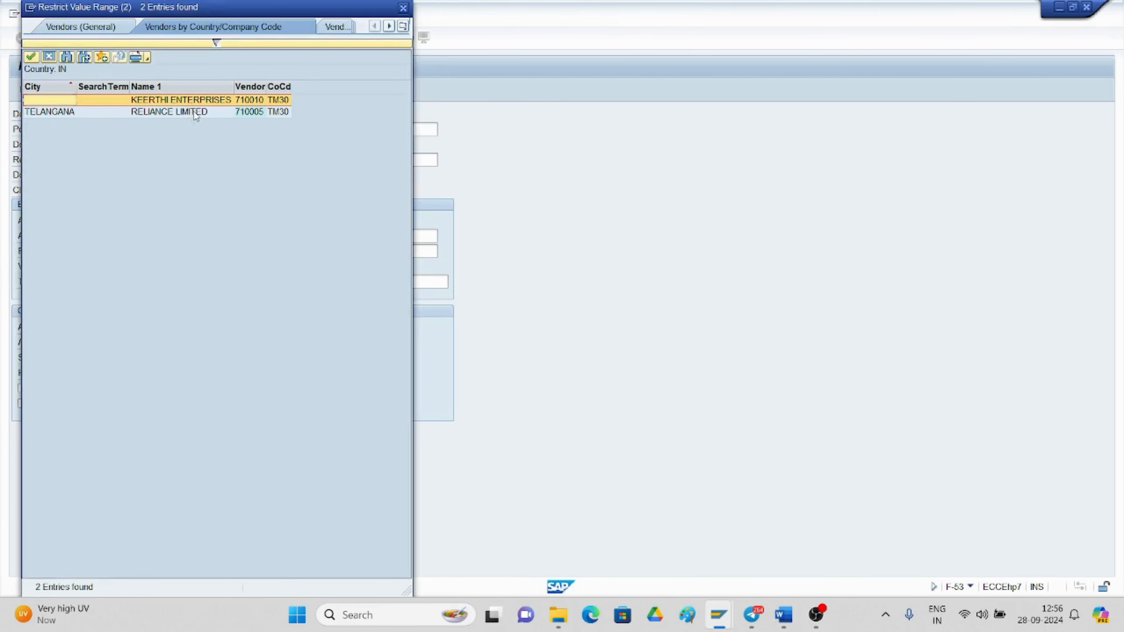
pyautogui.doubleClick(193, 112)
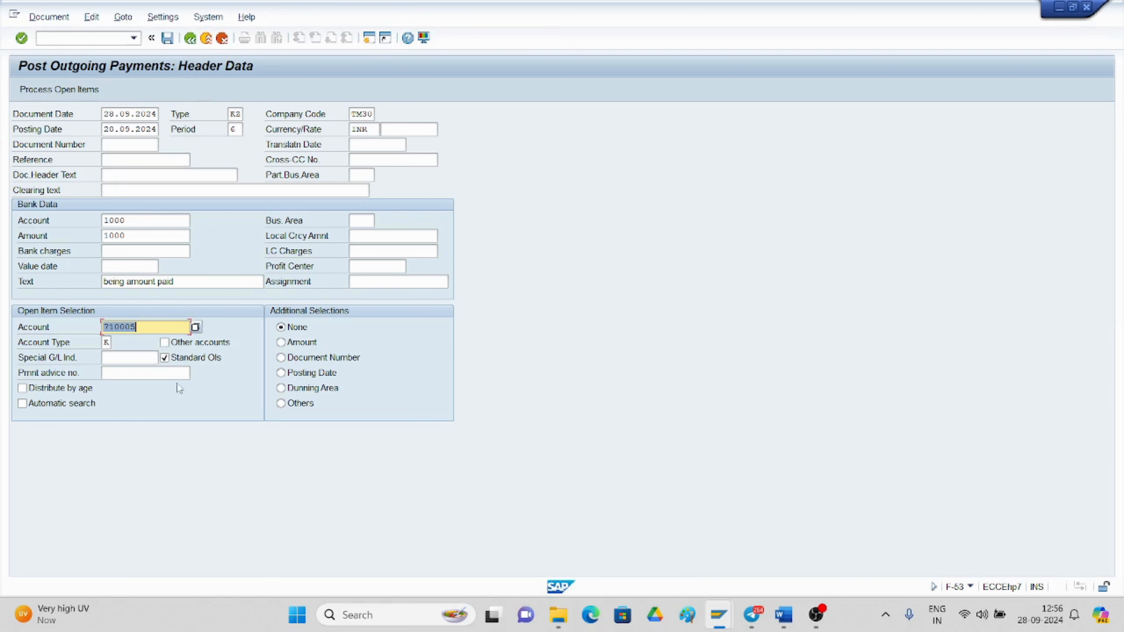
pyautogui.click(71, 91)
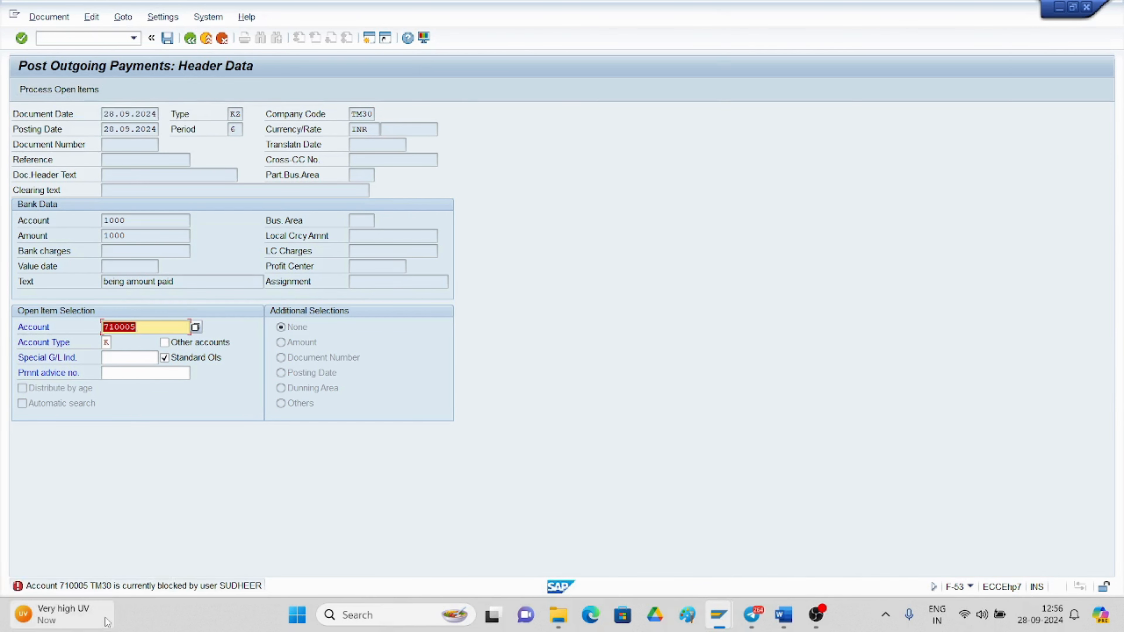
# Close the other session showing the Post Outgoing Payments Display Overview, and process the vendor's open items in the current payment
pyautogui.moveTo(63, 615)
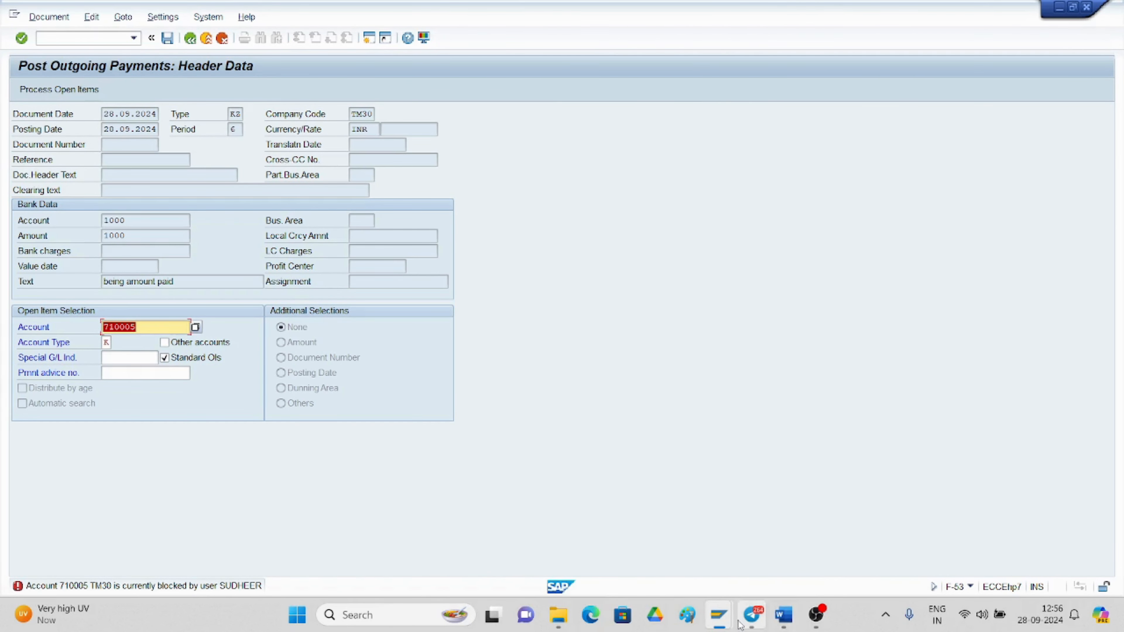
pyautogui.moveTo(713, 625)
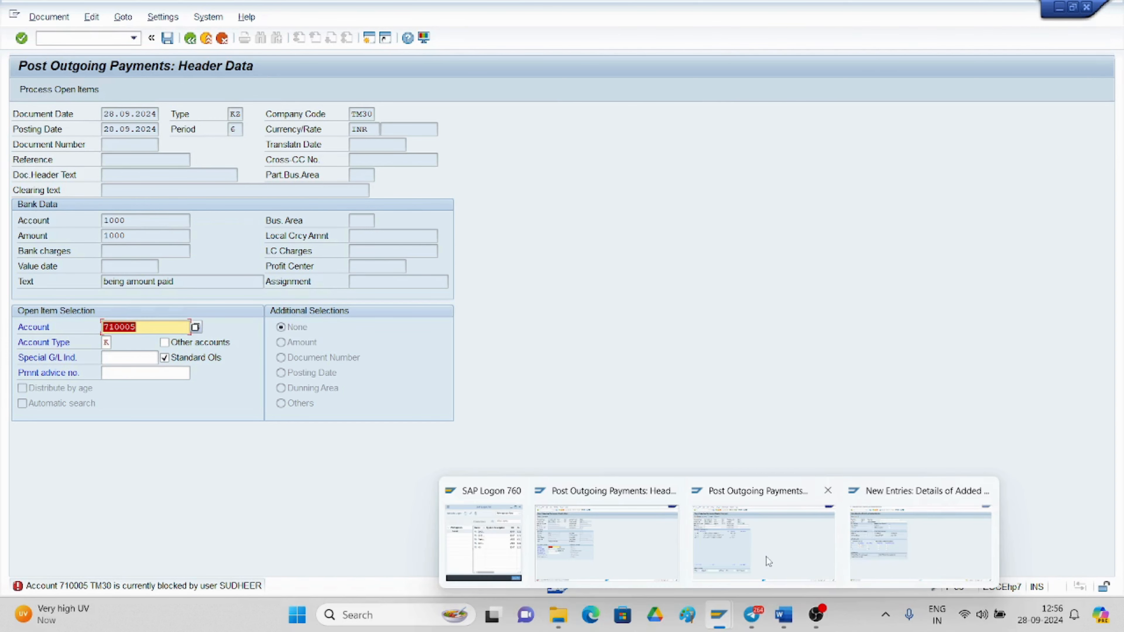
pyautogui.moveTo(766, 555)
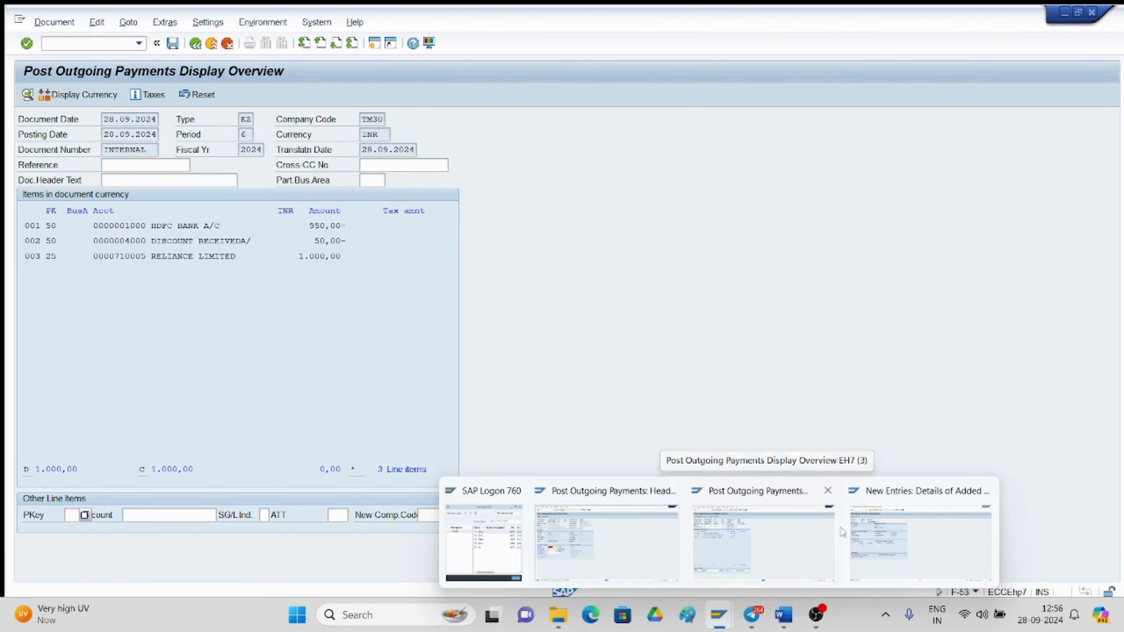
pyautogui.moveTo(902, 553)
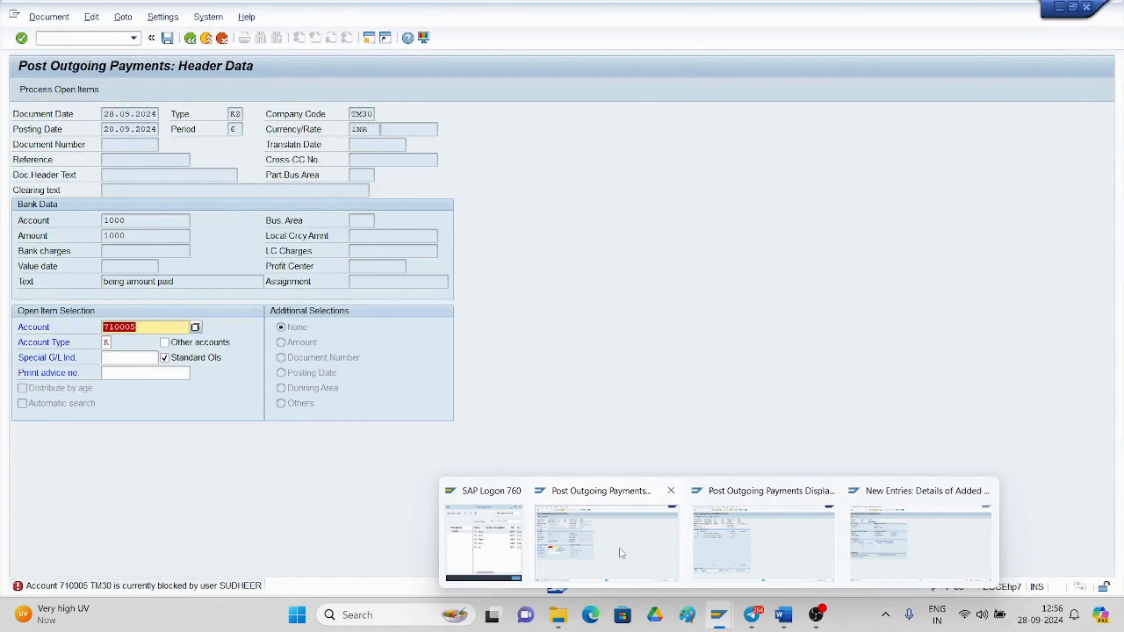
pyautogui.click(828, 490)
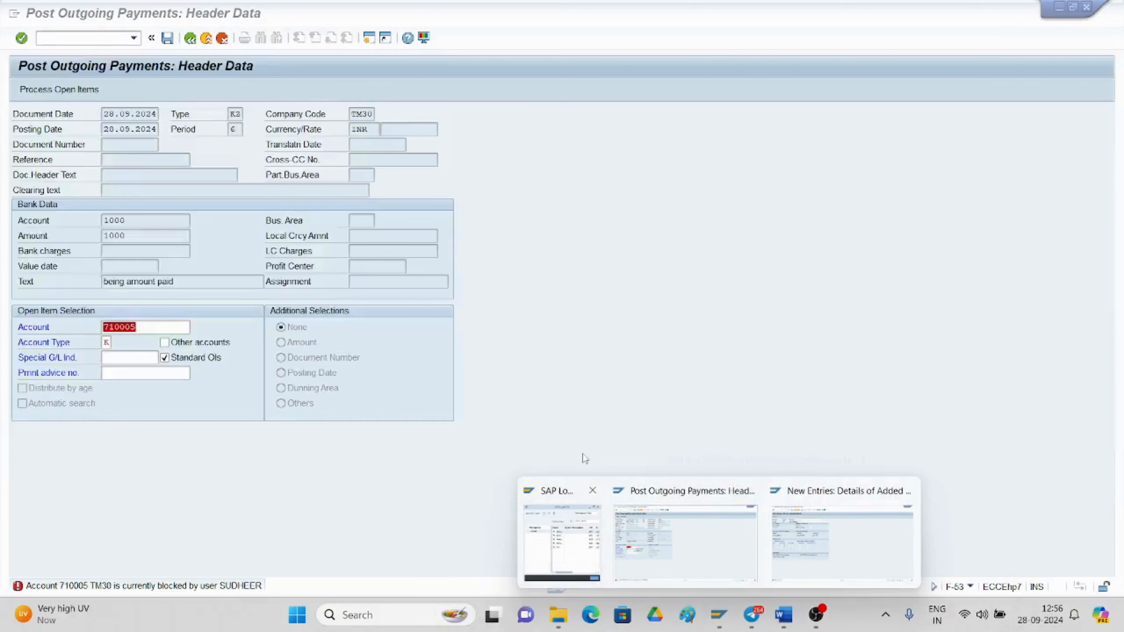
pyautogui.click(707, 559)
pyautogui.press('Return')
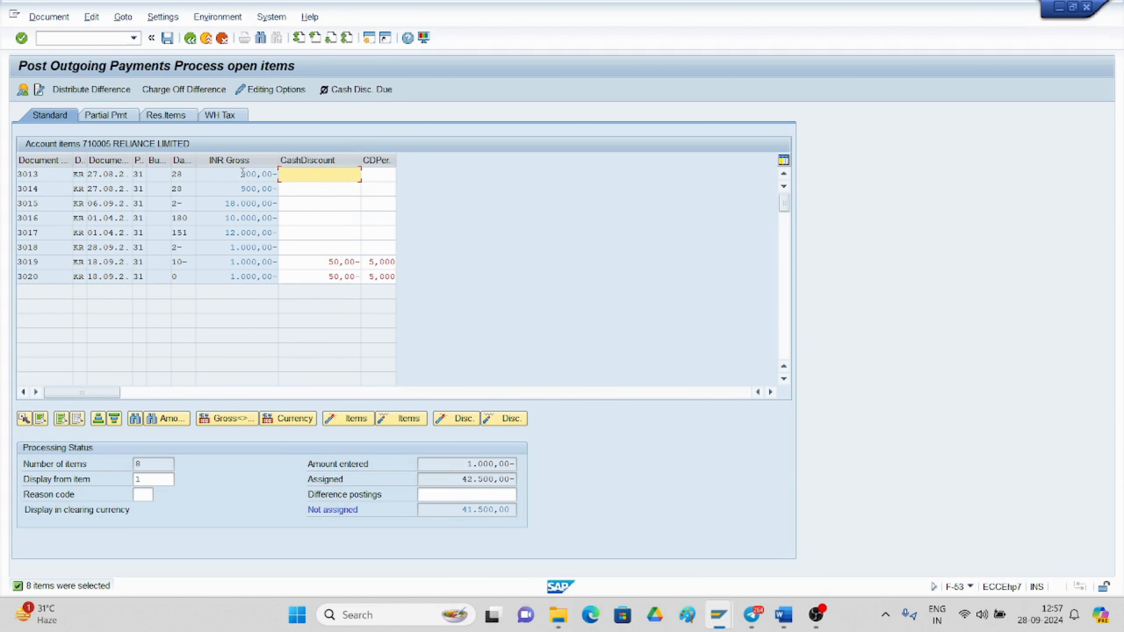
# Deactivate the vendor's open items 3013 through 3019 for this payment
pyautogui.doubleClick(234, 173)
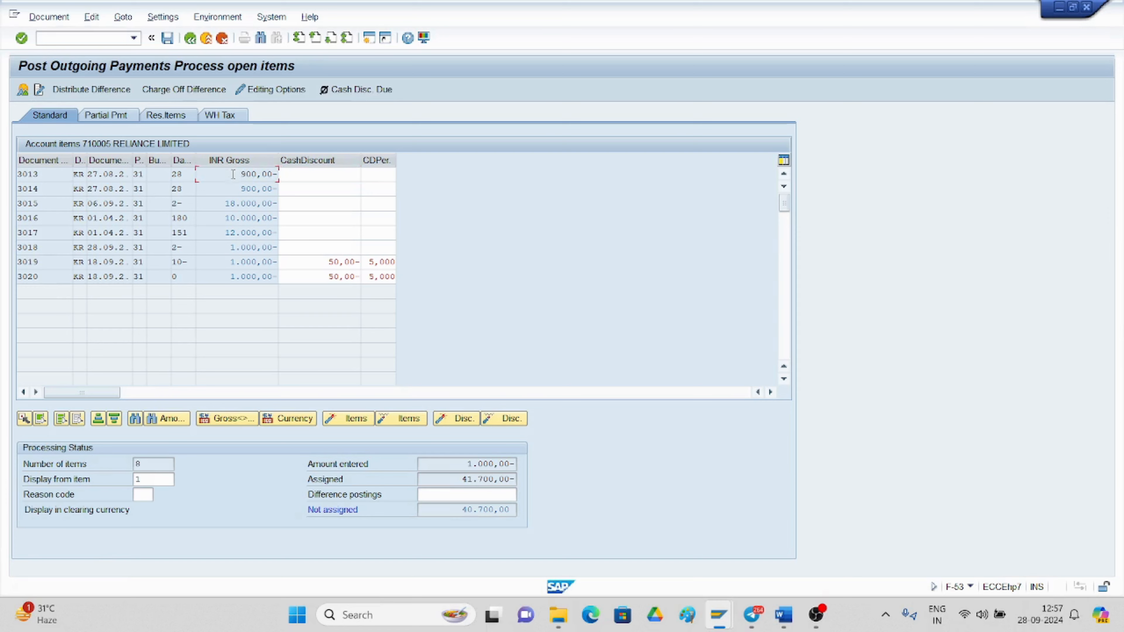
pyautogui.doubleClick(232, 189)
pyautogui.doubleClick(226, 204)
pyautogui.doubleClick(227, 218)
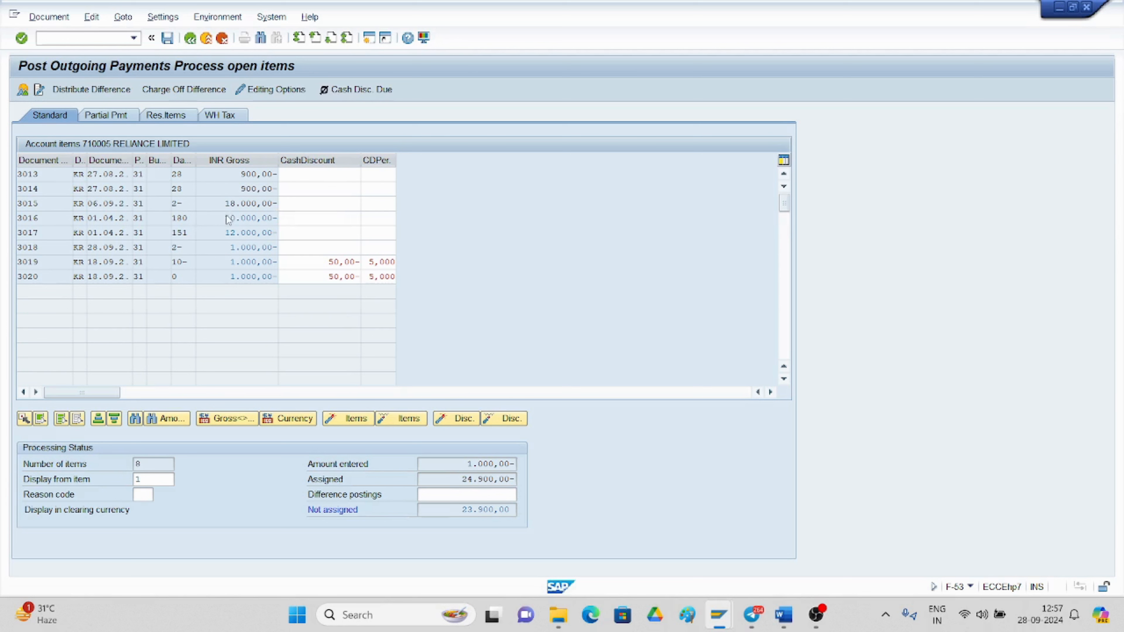
pyautogui.doubleClick(226, 233)
pyautogui.doubleClick(226, 248)
pyautogui.doubleClick(224, 262)
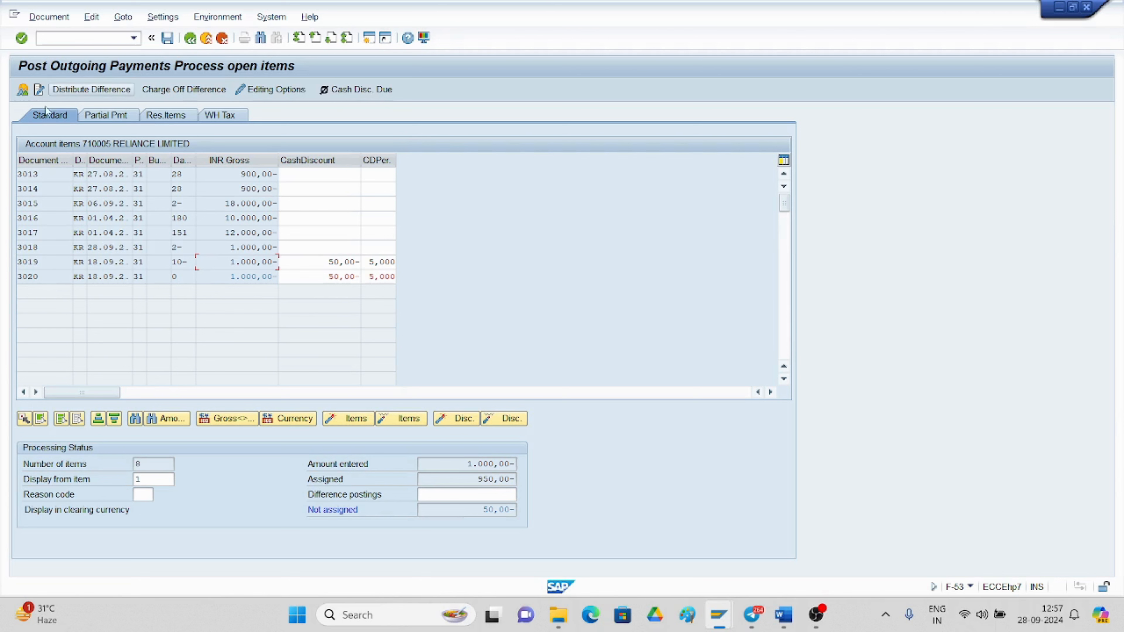
# Return to the payment overview and set the amount of the HDFC BANK A/C line item to 950
pyautogui.click(22, 91)
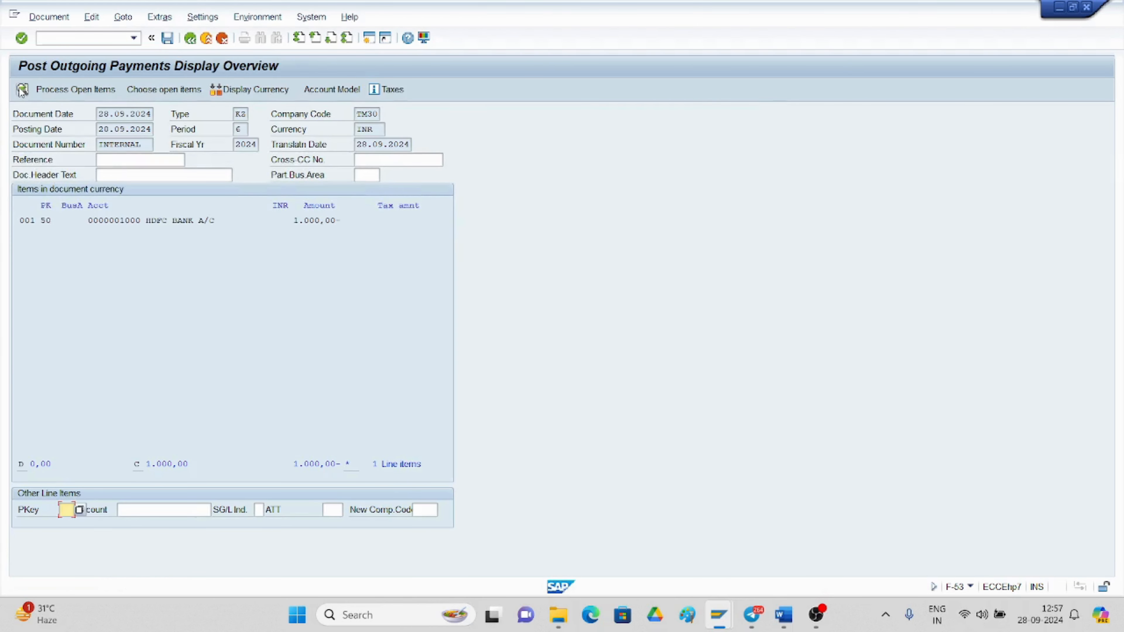
pyautogui.click(130, 219)
pyautogui.doubleClick(140, 221)
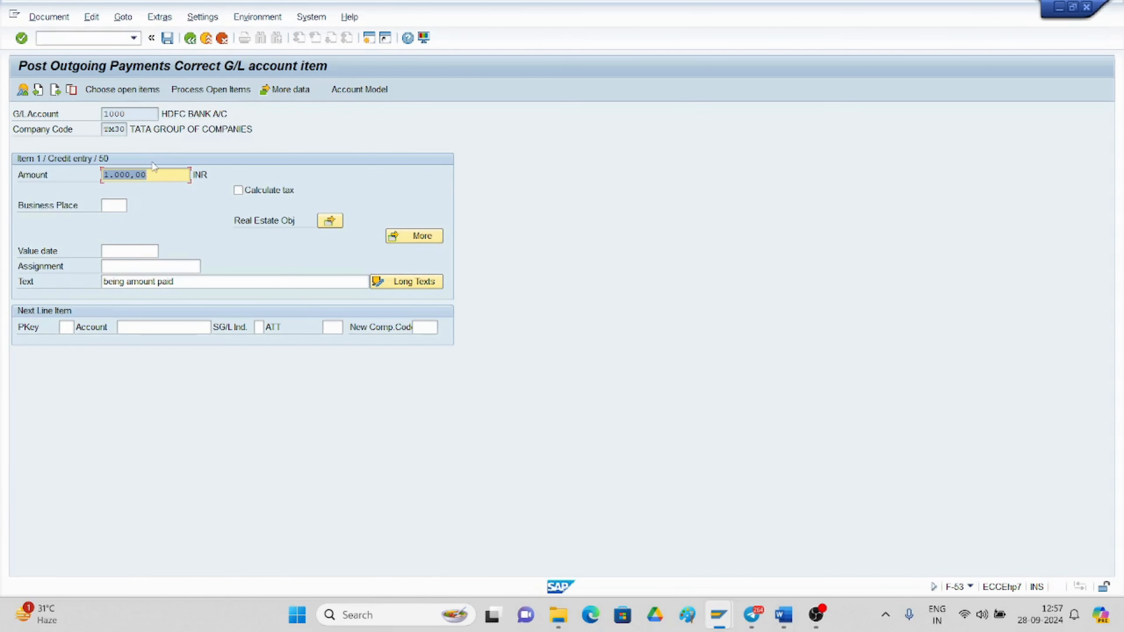
pyautogui.press('BackSpace')
pyautogui.write('950')
pyautogui.click(23, 90)
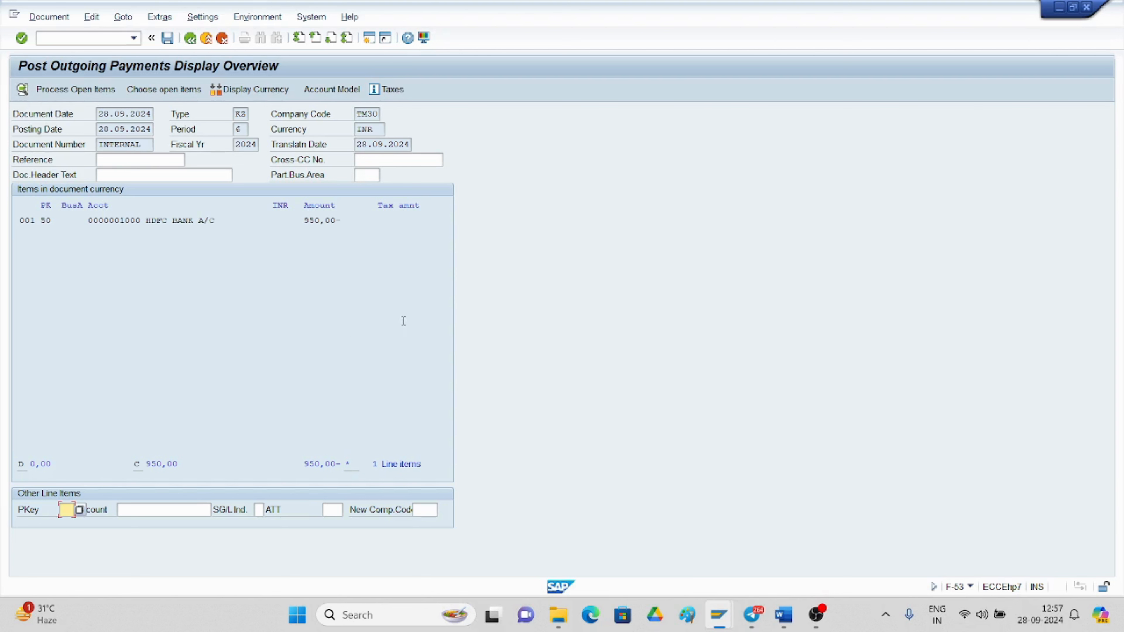
# Simulate the outgoing payment from the vendor's open items and post the document
pyautogui.click(73, 94)
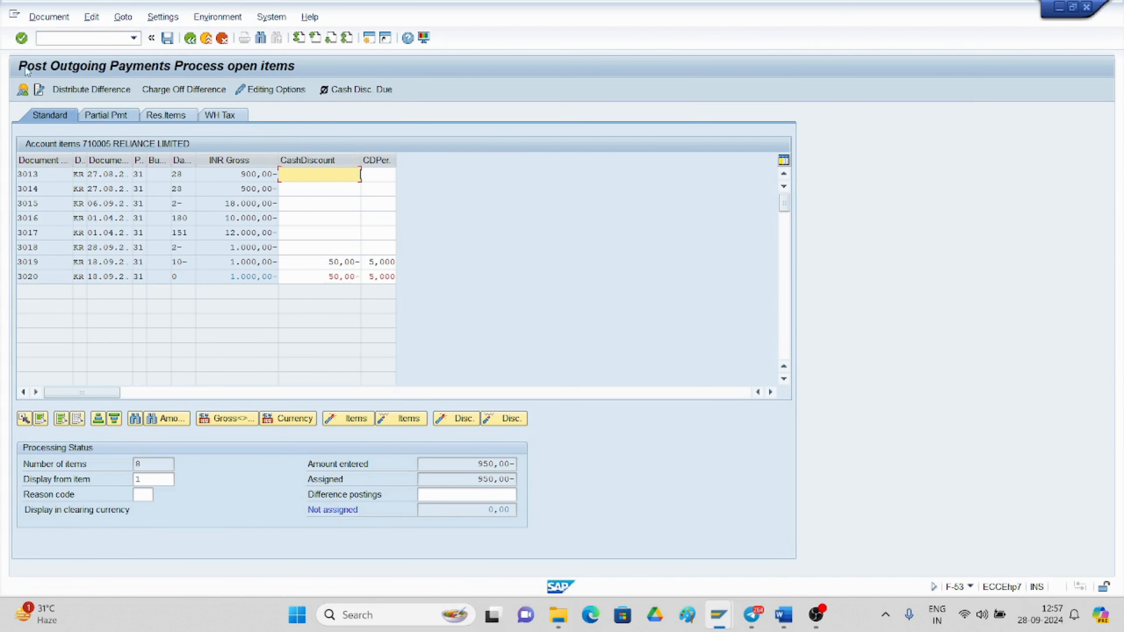
pyautogui.click(48, 18)
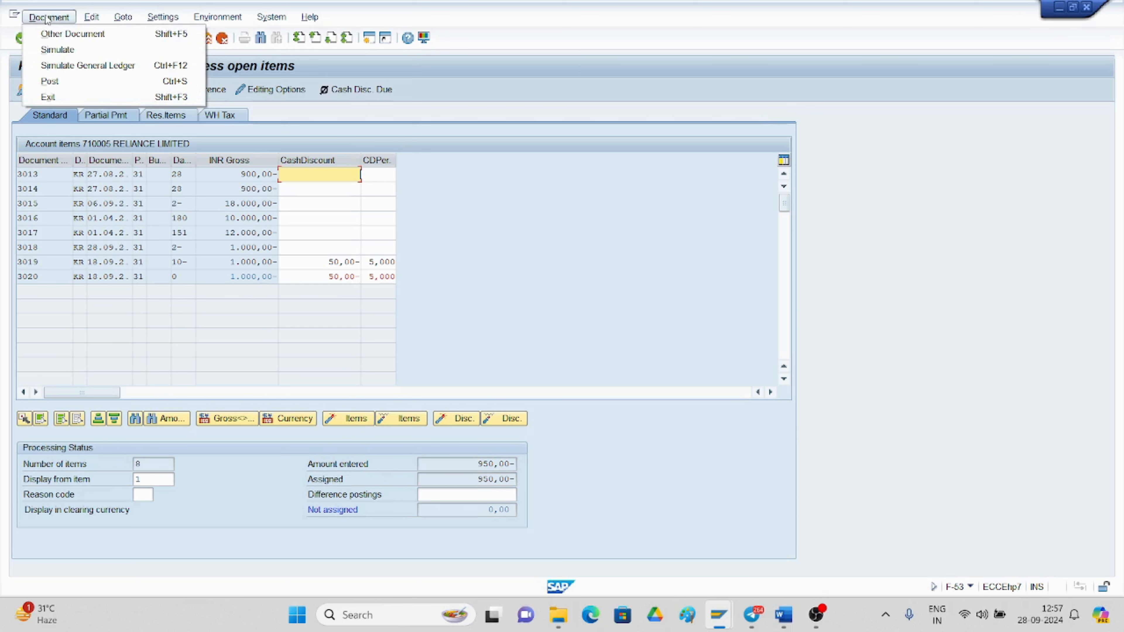
pyautogui.click(58, 51)
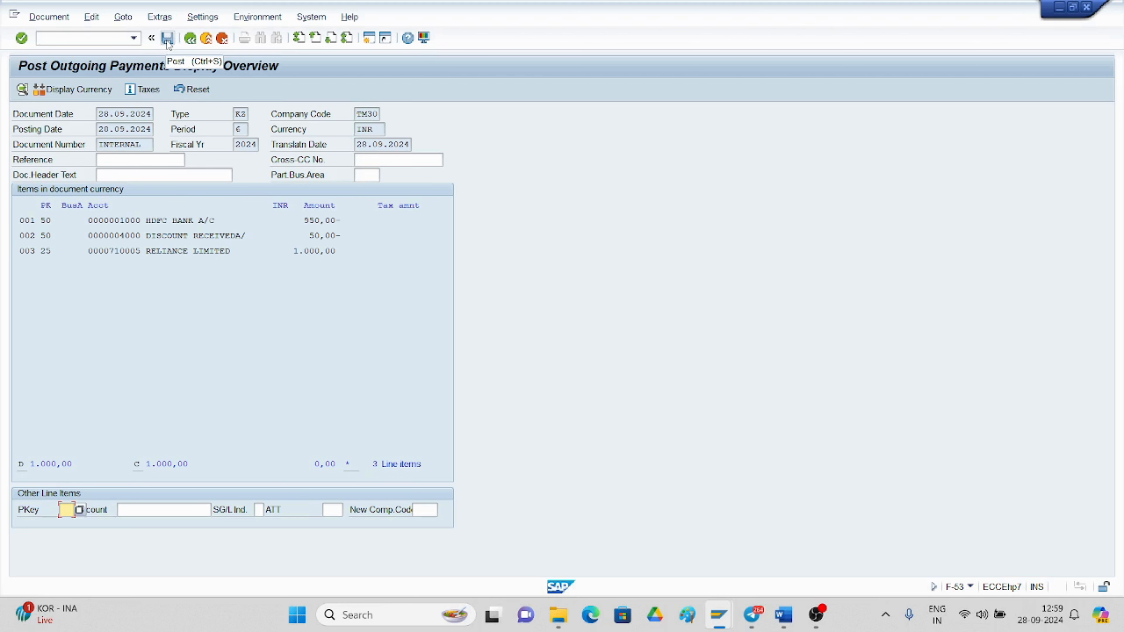
pyautogui.click(167, 39)
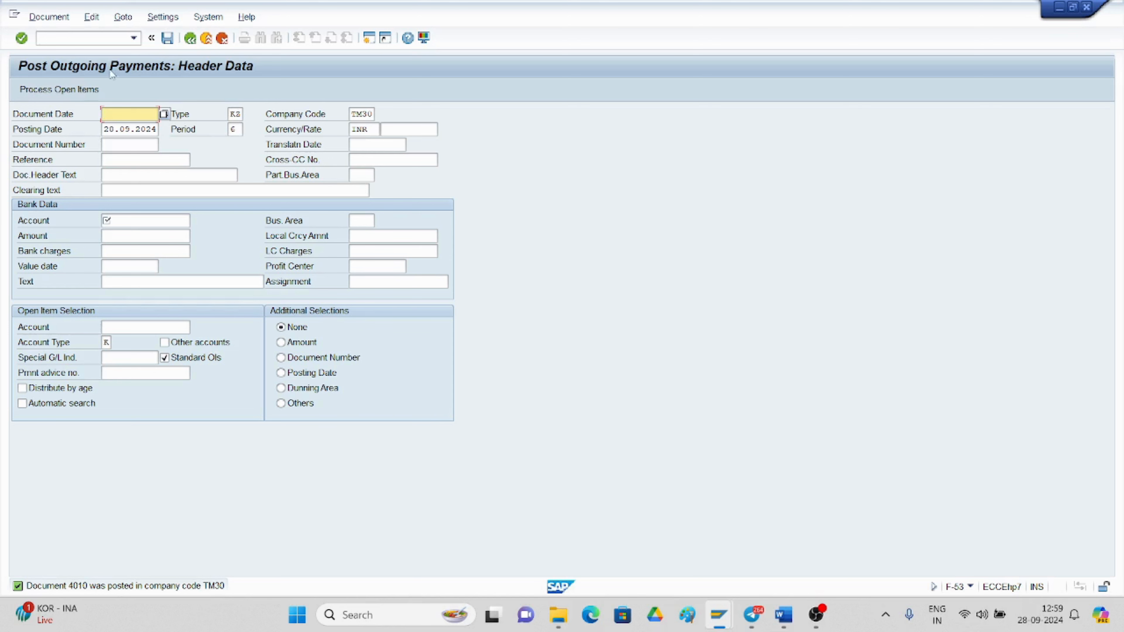
# Run the G/L account line item display (FBL3N) for open items of account 4000 DISCOUNT RECEIVED A/C in company code TM30
pyautogui.click(133, 39)
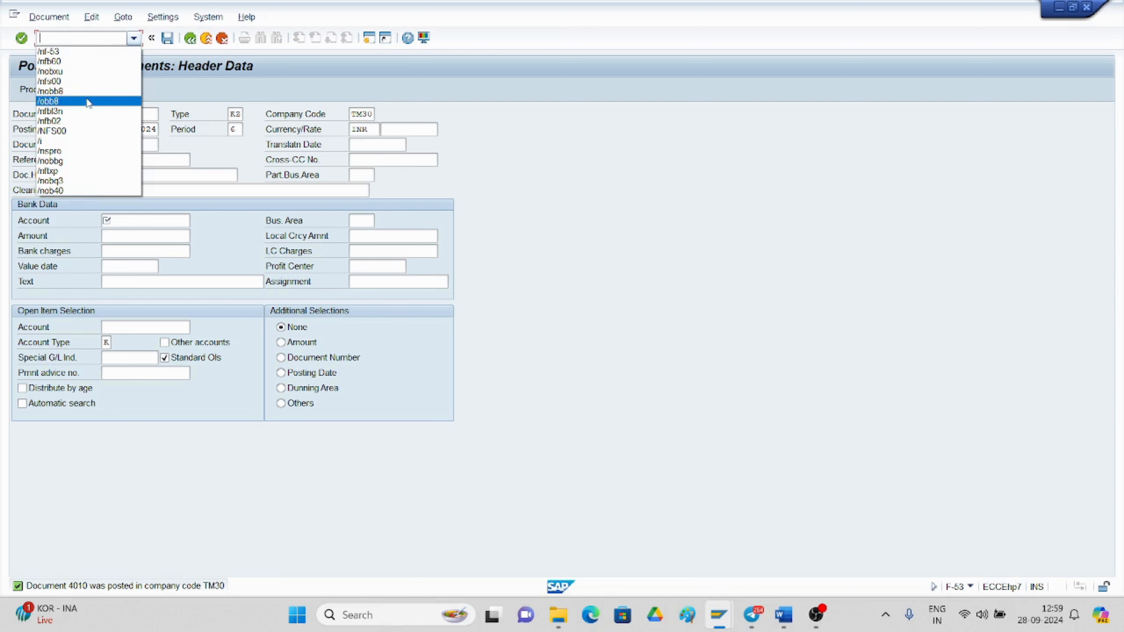
pyautogui.click(80, 111)
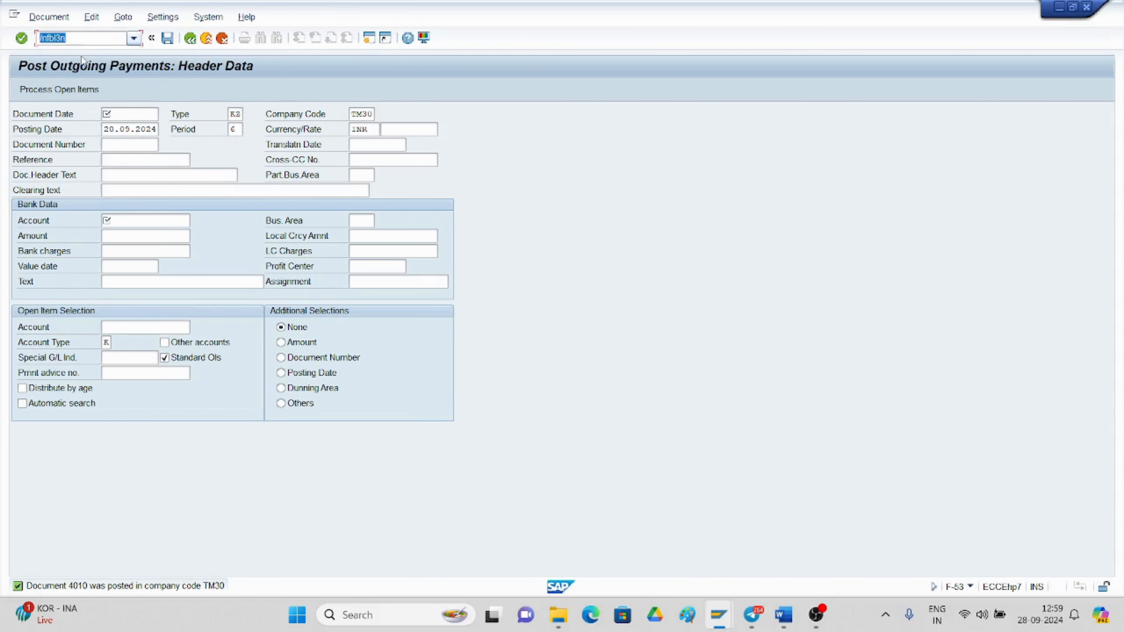
pyautogui.press('Return')
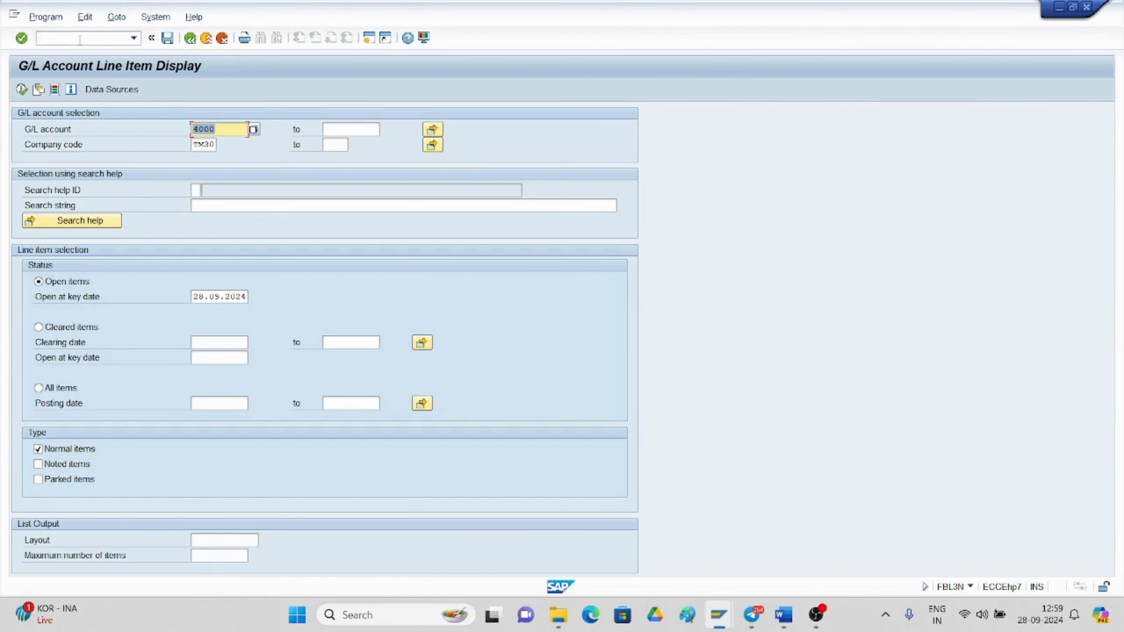
pyautogui.click(253, 131)
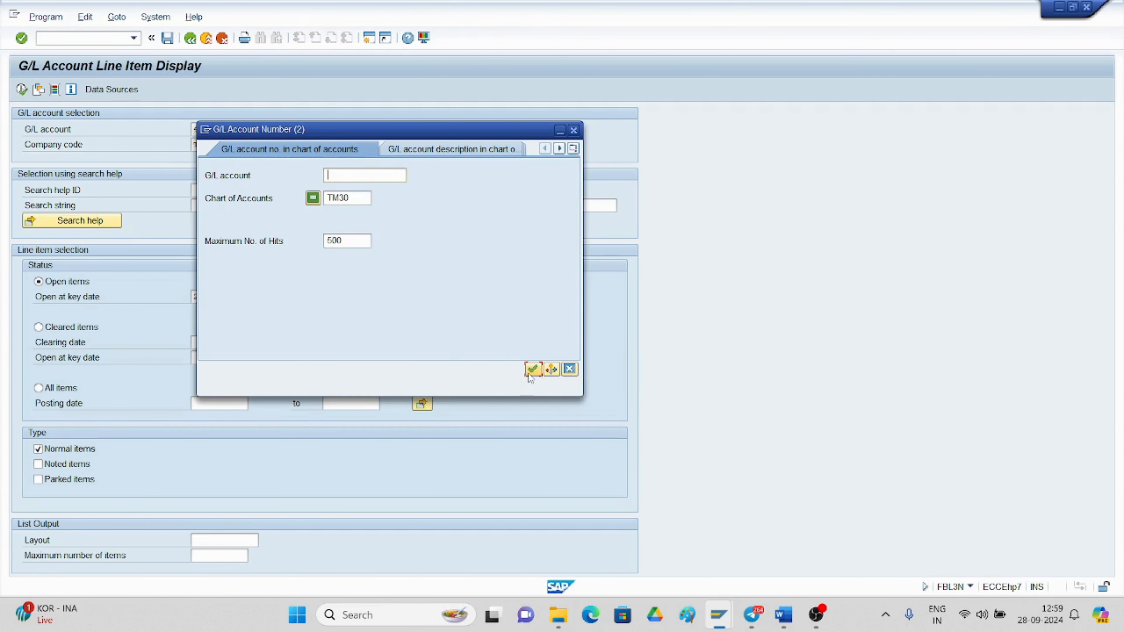
pyautogui.click(533, 370)
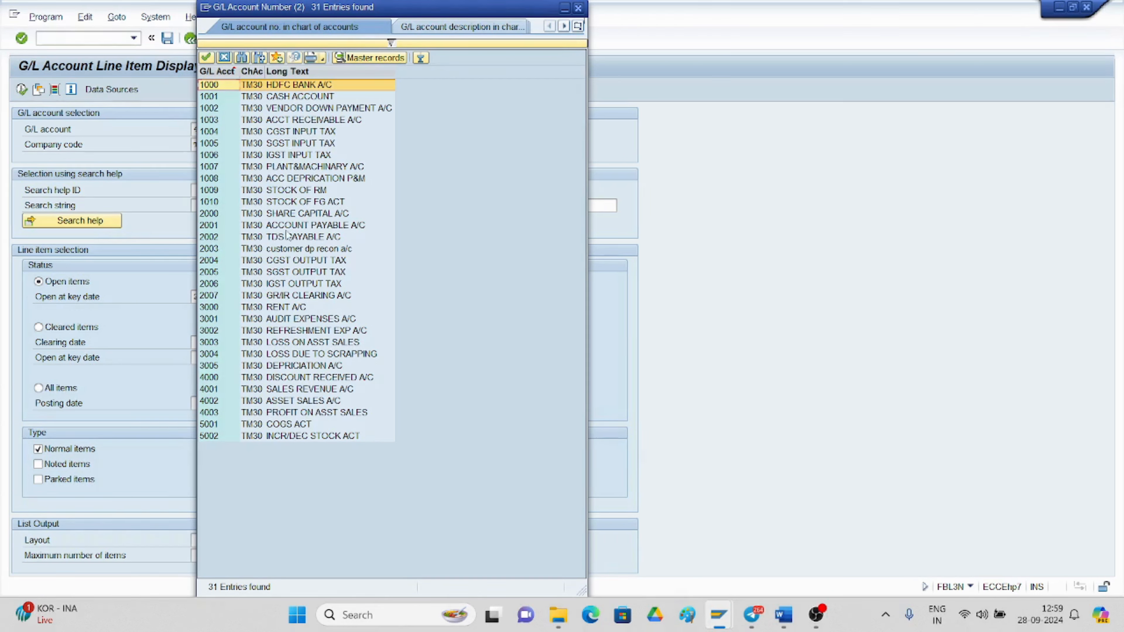
pyautogui.doubleClick(302, 378)
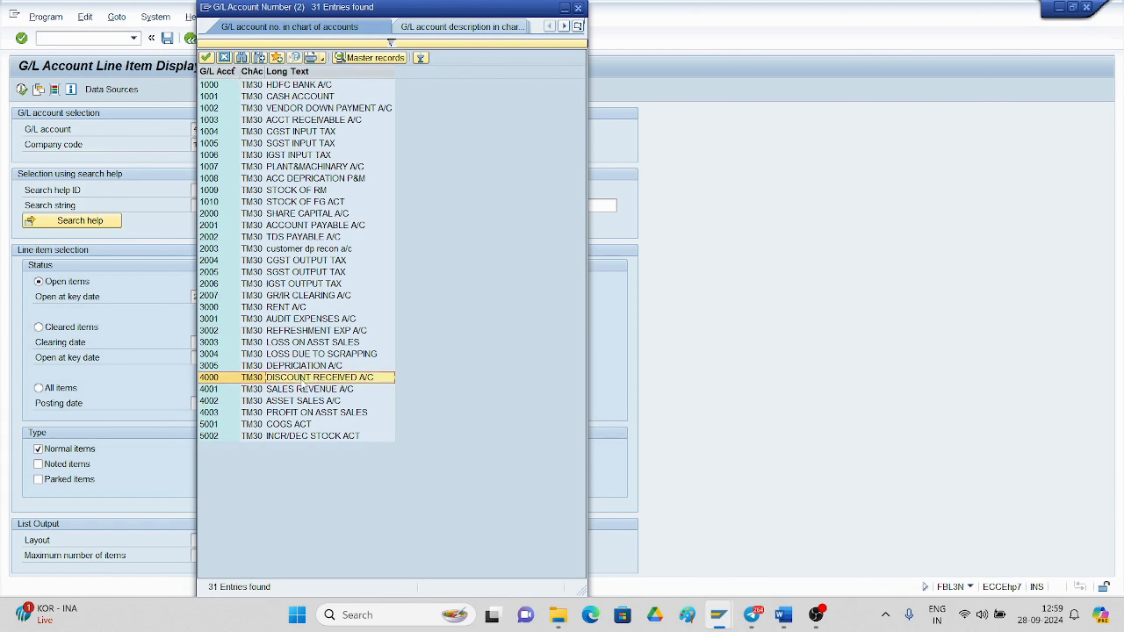
pyautogui.click(22, 89)
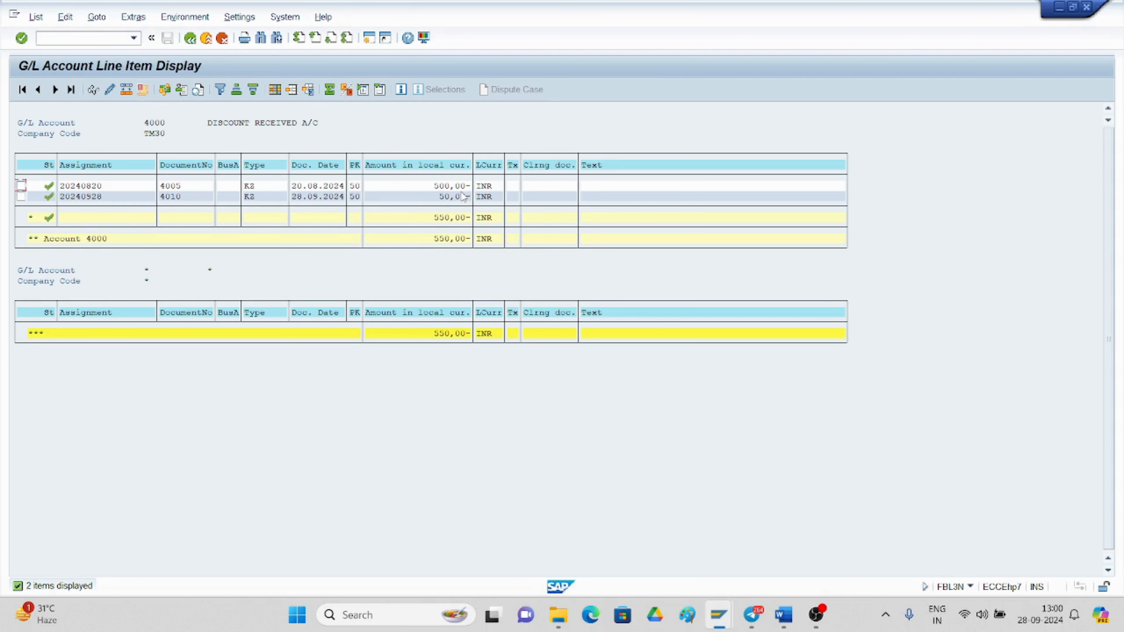
# Open the discount received line item dated 28.09.2024 and display its complete document in the data entry view
pyautogui.click(322, 198)
pyautogui.doubleClick(322, 198)
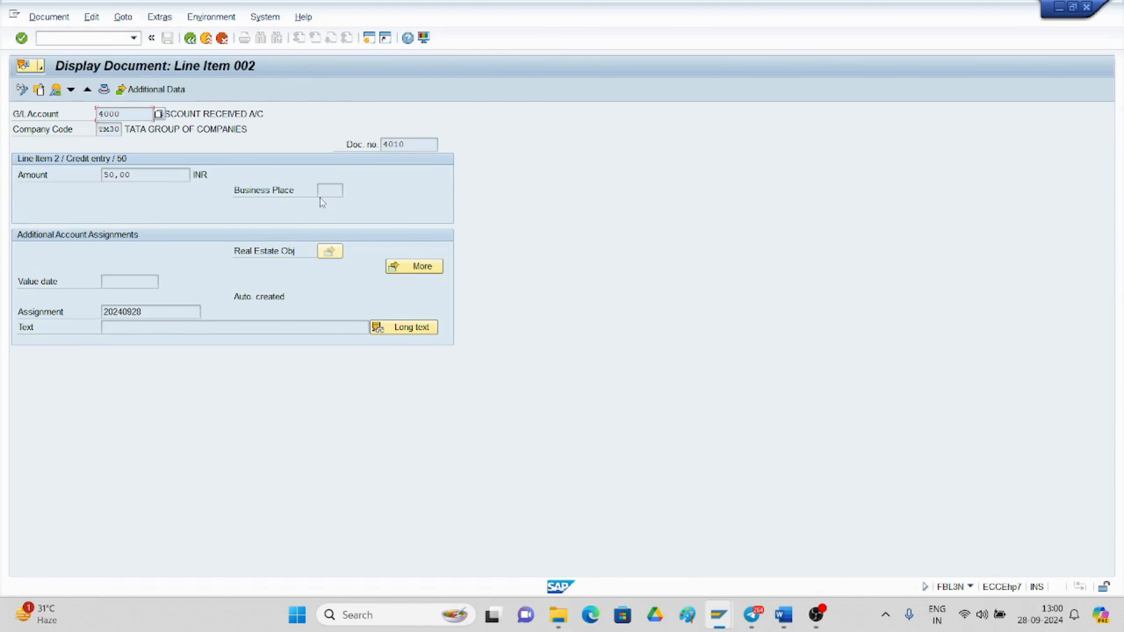
pyautogui.click(53, 93)
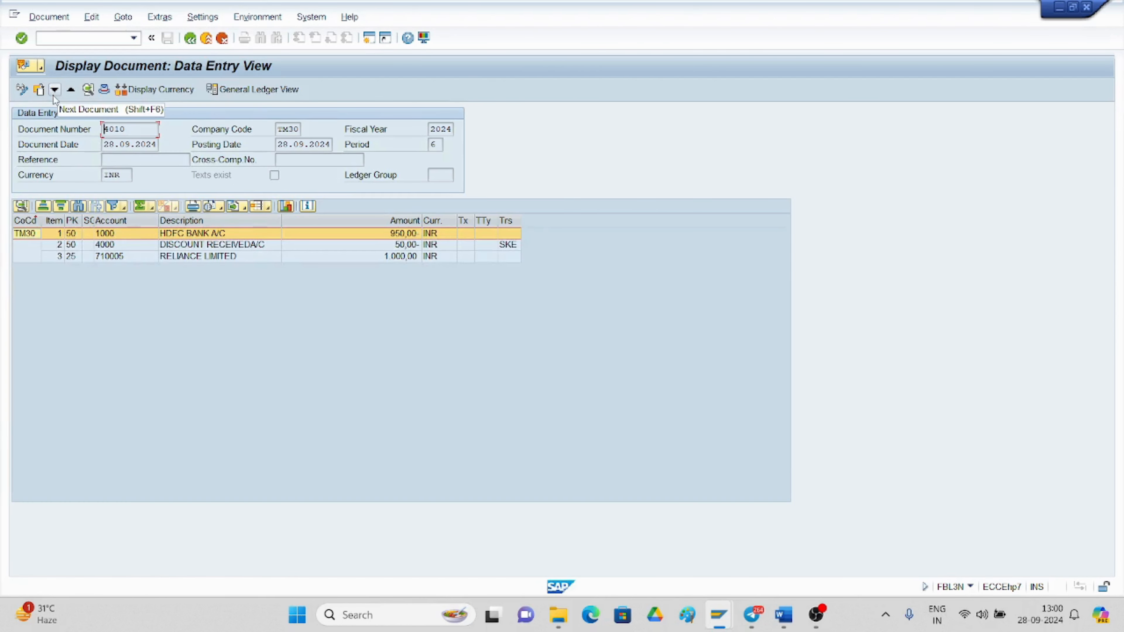